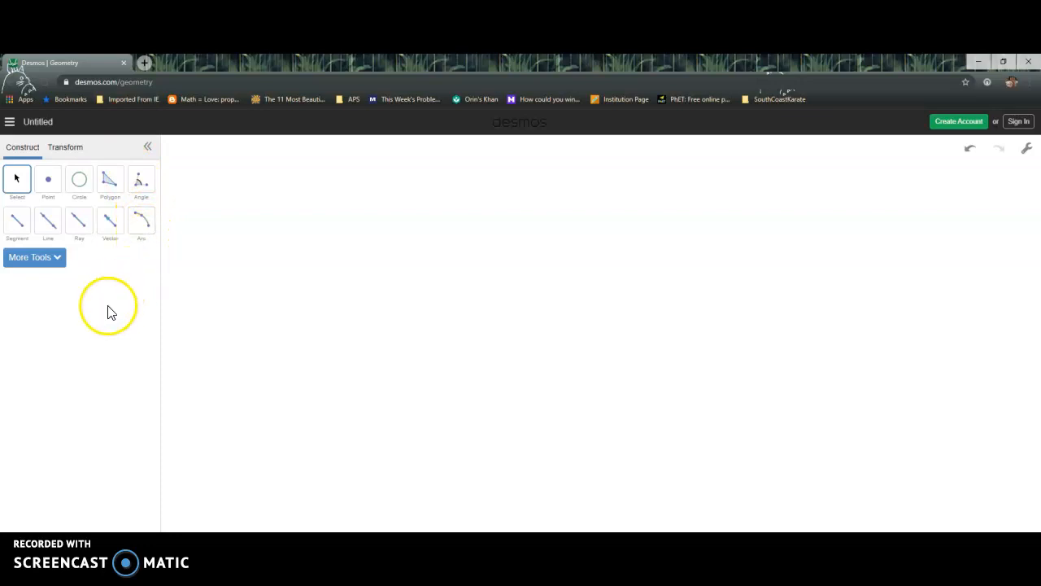
# Step: Draw a concave six-sided polygon with a notch in its lower-left side using the Polygon tool
pyautogui.click(110, 182)
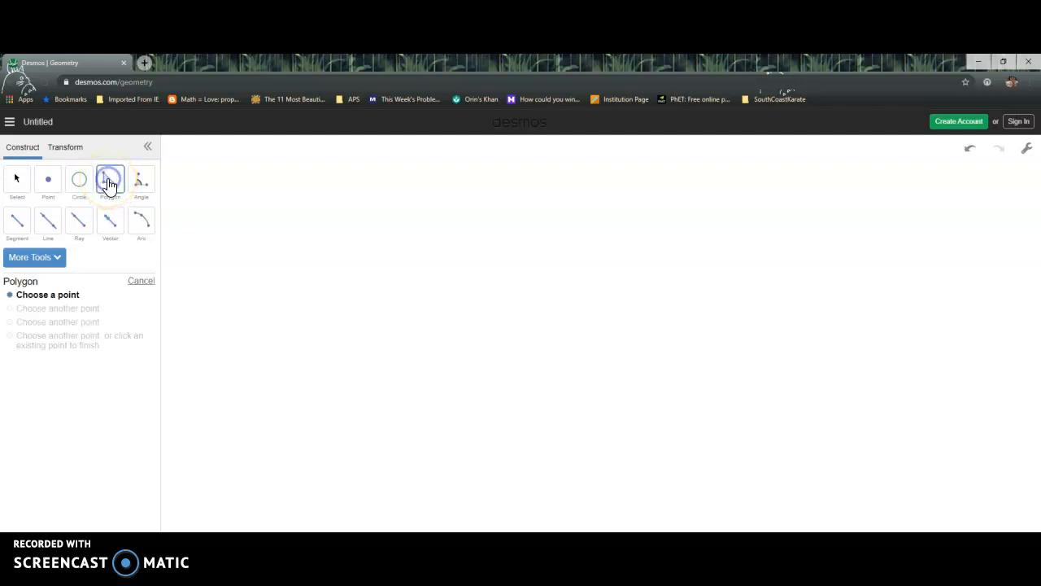
pyautogui.click(449, 272)
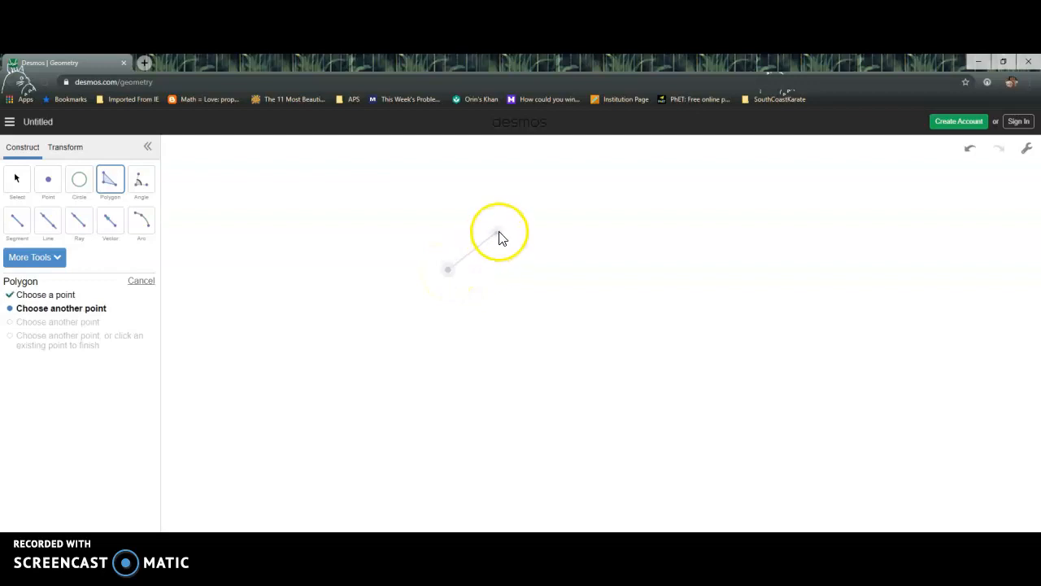
pyautogui.click(524, 210)
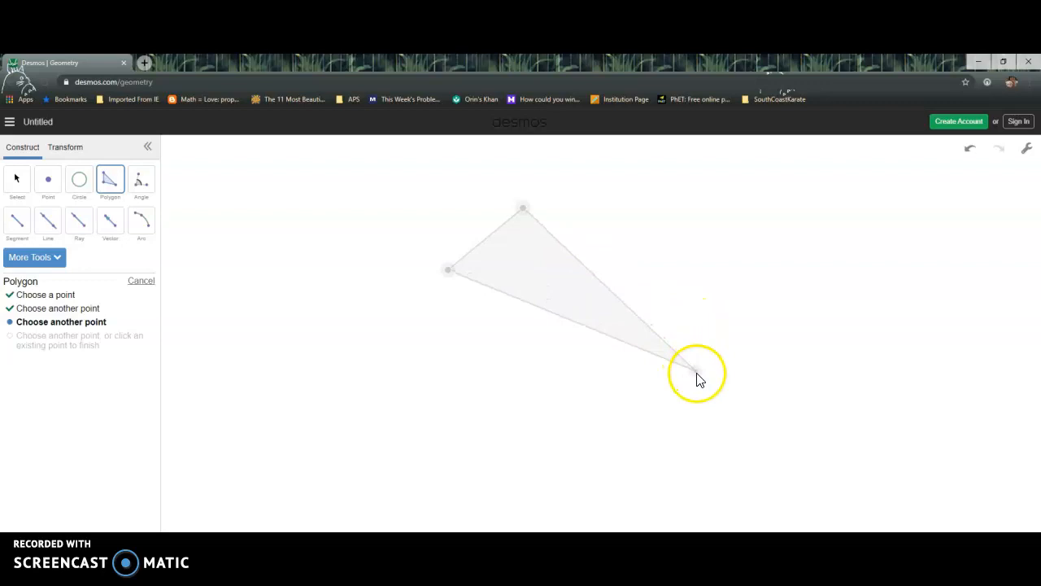
pyautogui.click(760, 401)
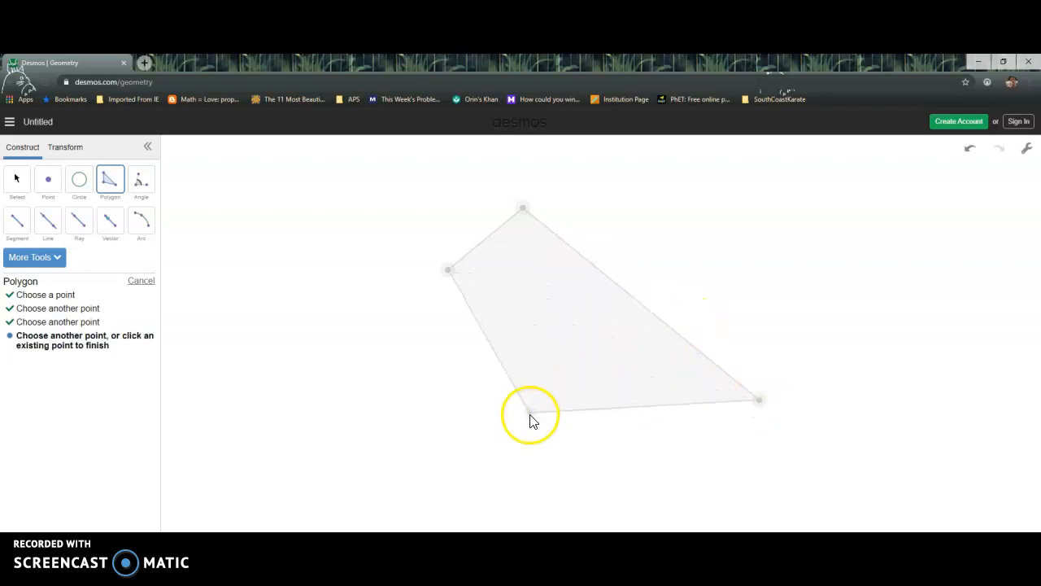
pyautogui.click(528, 435)
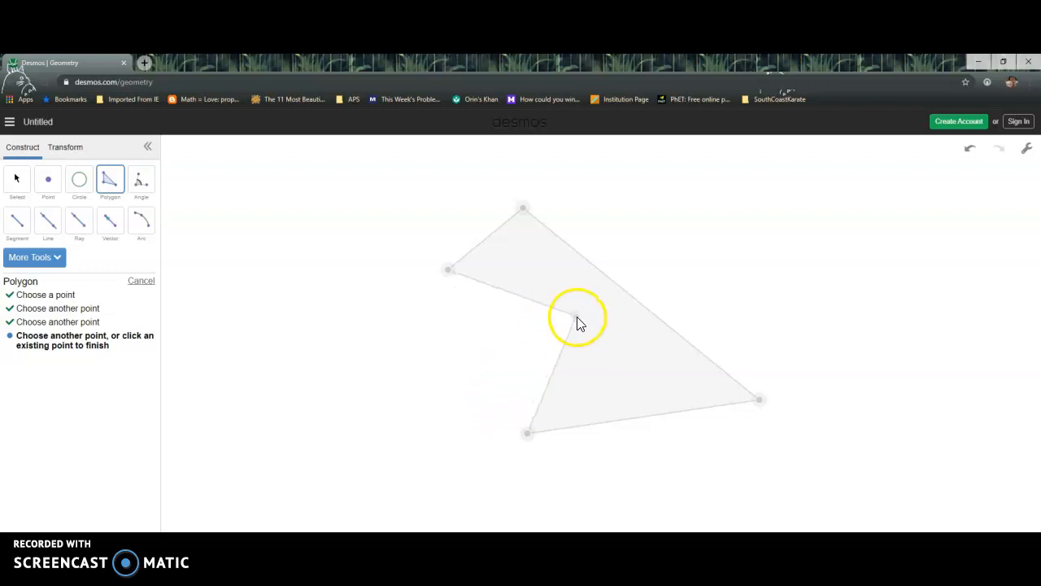
pyautogui.click(577, 317)
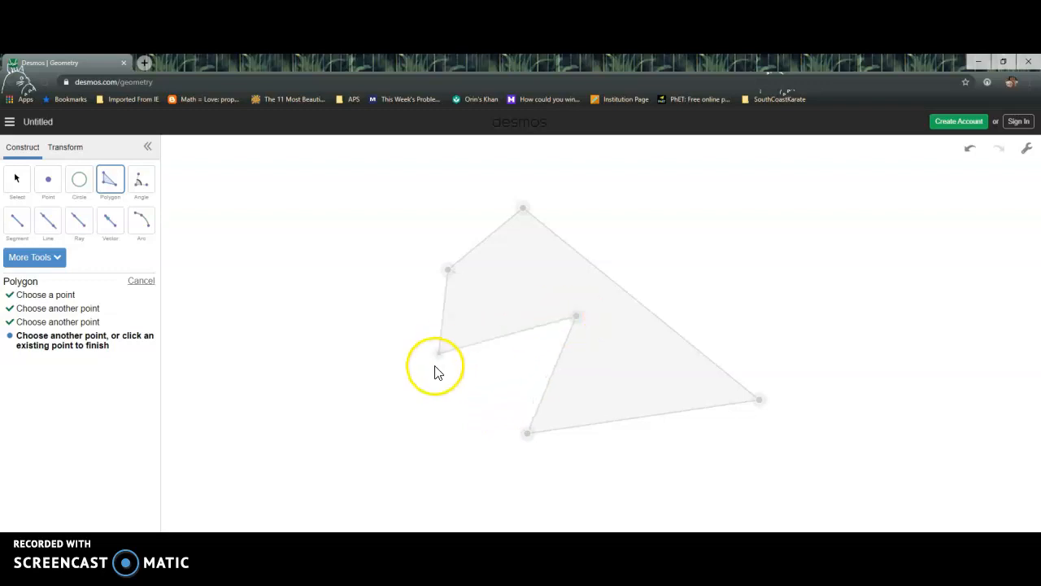
pyautogui.click(476, 359)
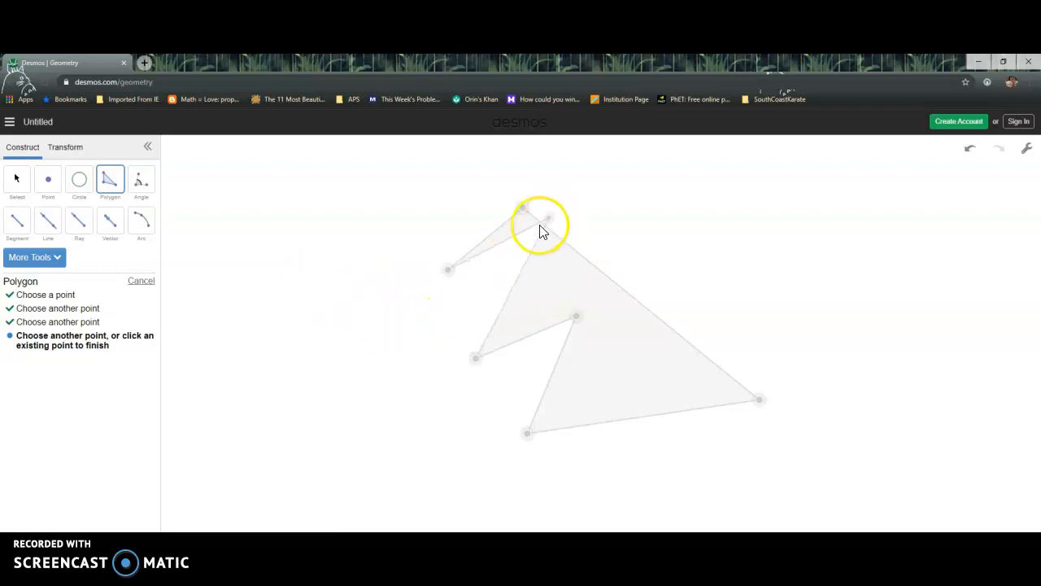
pyautogui.click(449, 272)
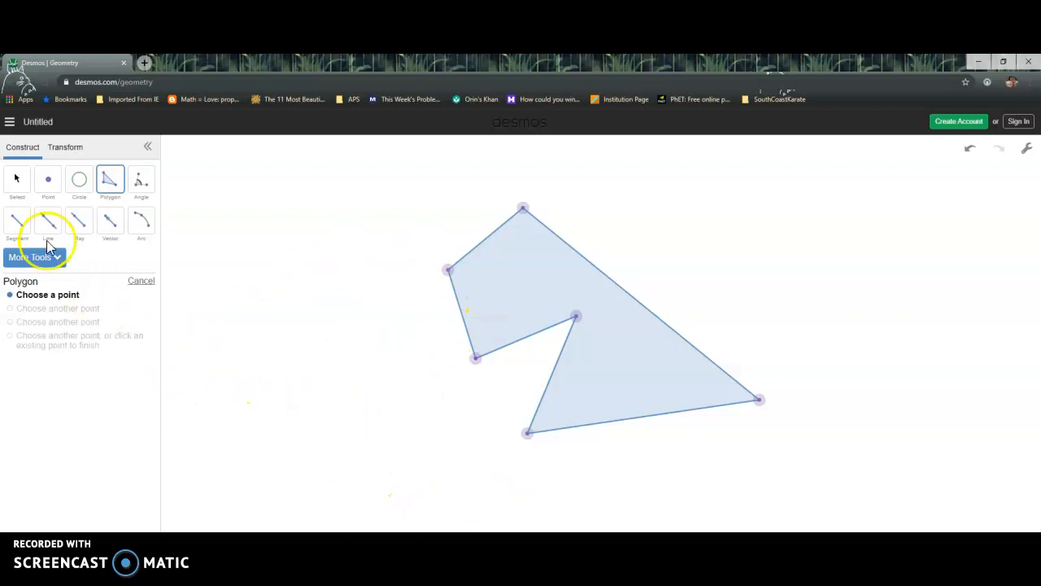
pyautogui.click(22, 185)
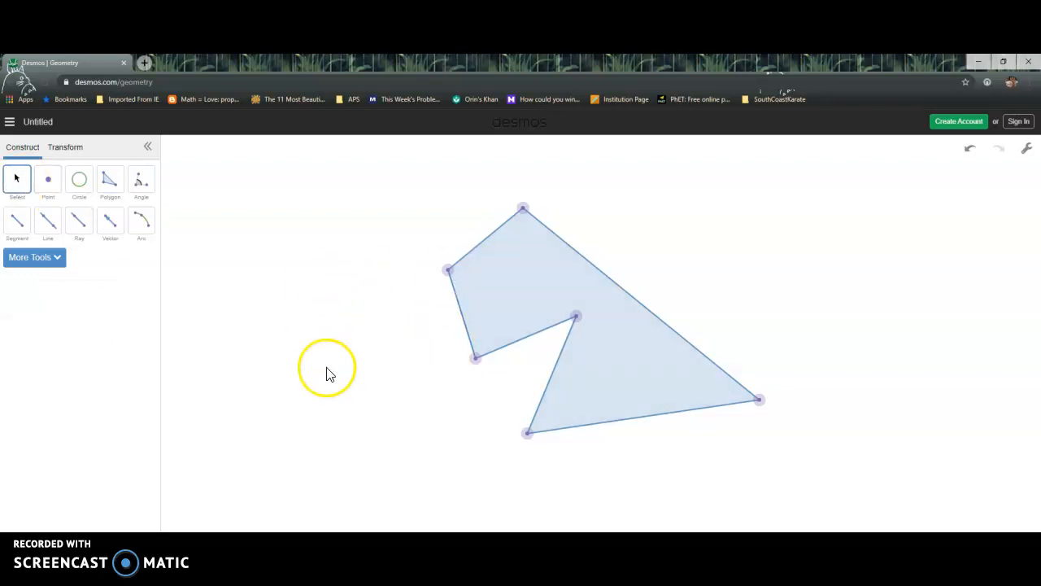
# Step: Define a reflection across the polygon's short left edge and apply it to the polygon
pyautogui.click(72, 153)
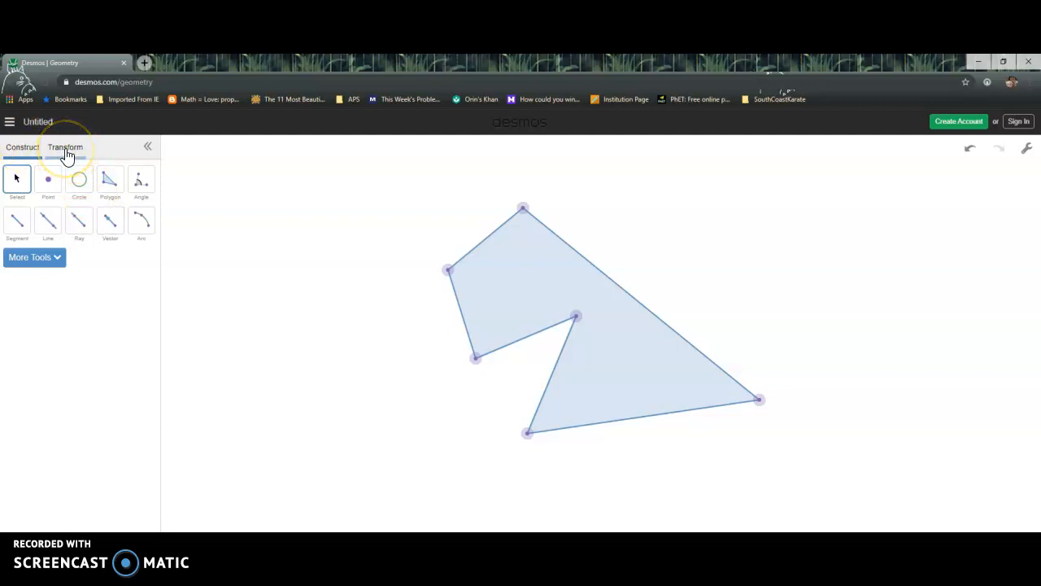
pyautogui.click(68, 154)
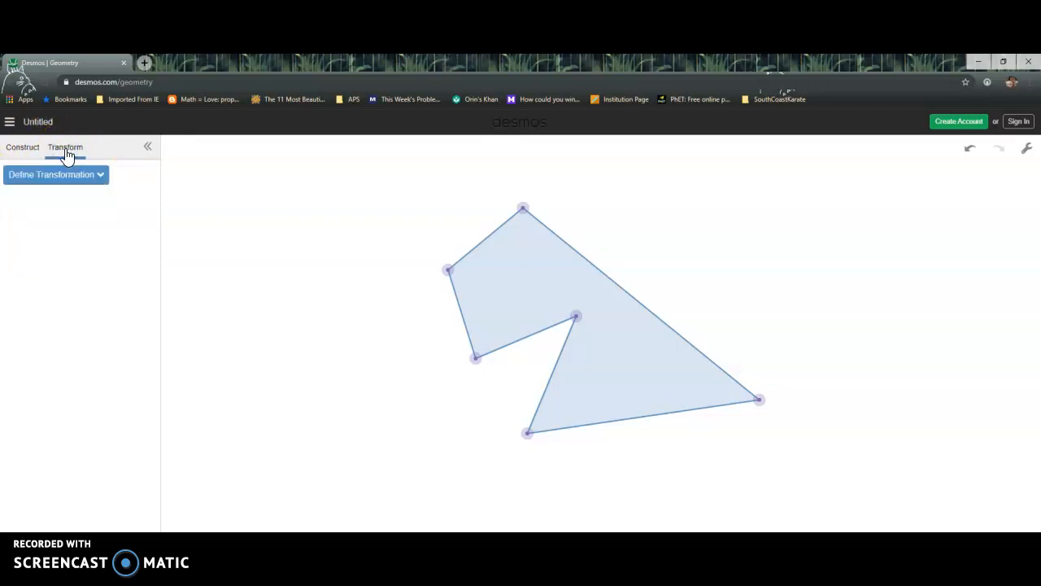
pyautogui.click(101, 176)
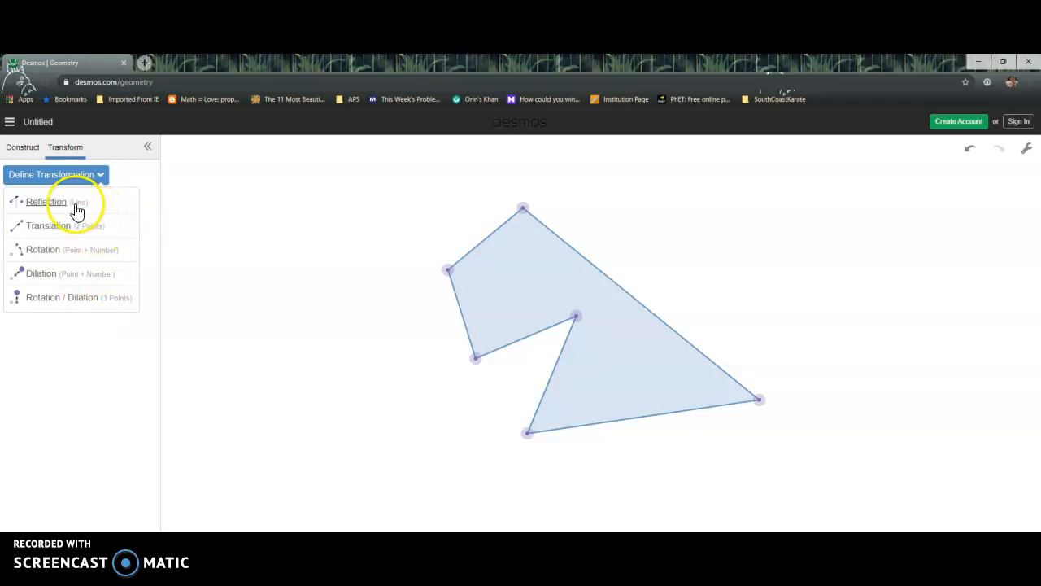
pyautogui.click(49, 208)
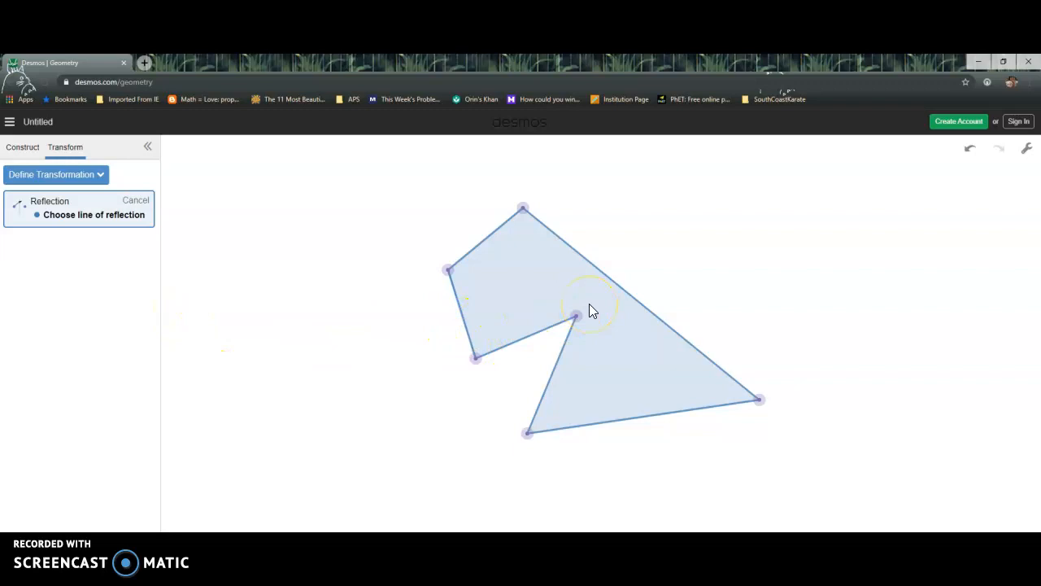
pyautogui.click(460, 314)
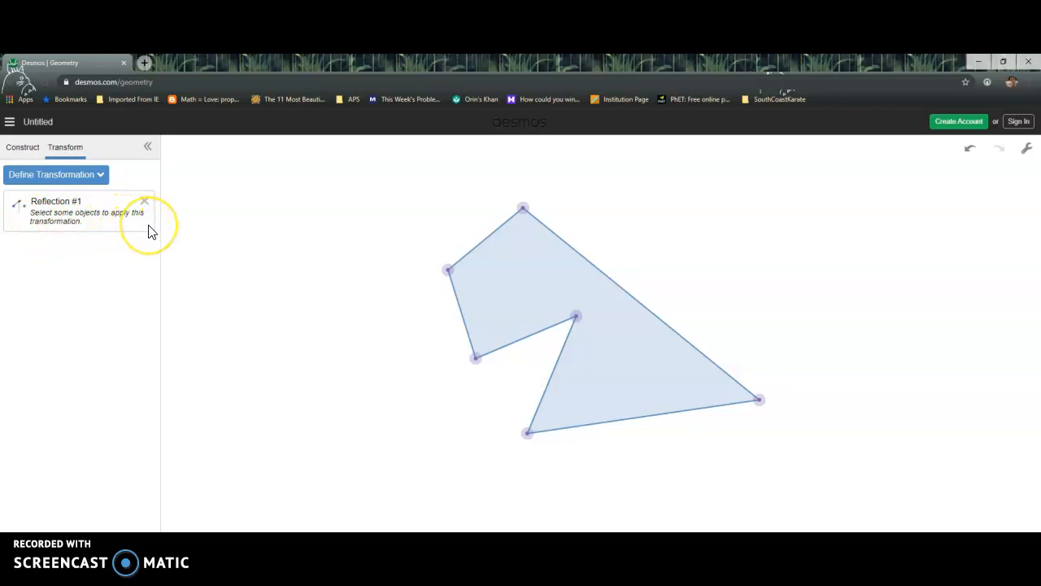
pyautogui.click(524, 292)
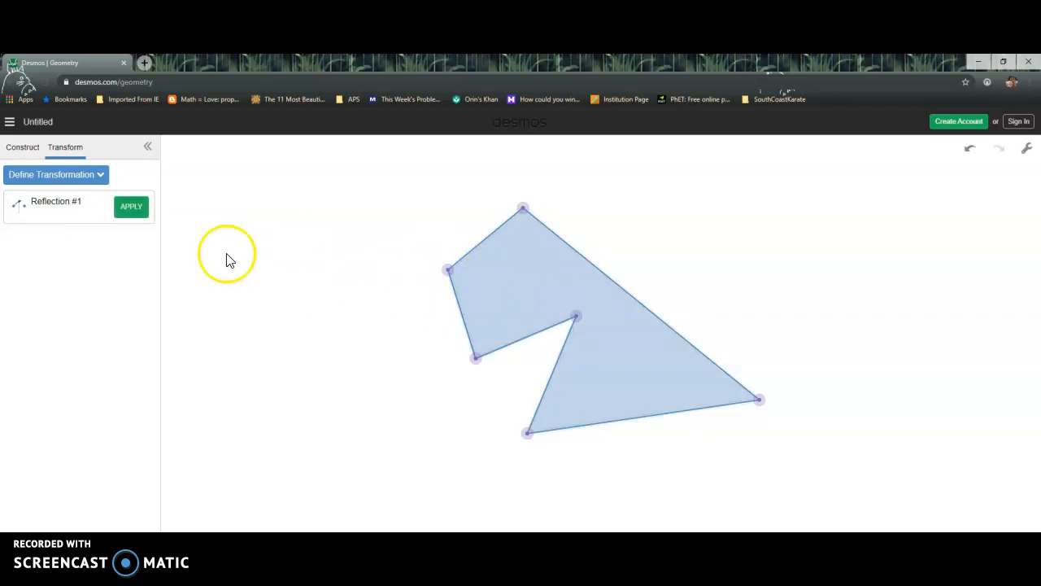
pyautogui.click(135, 208)
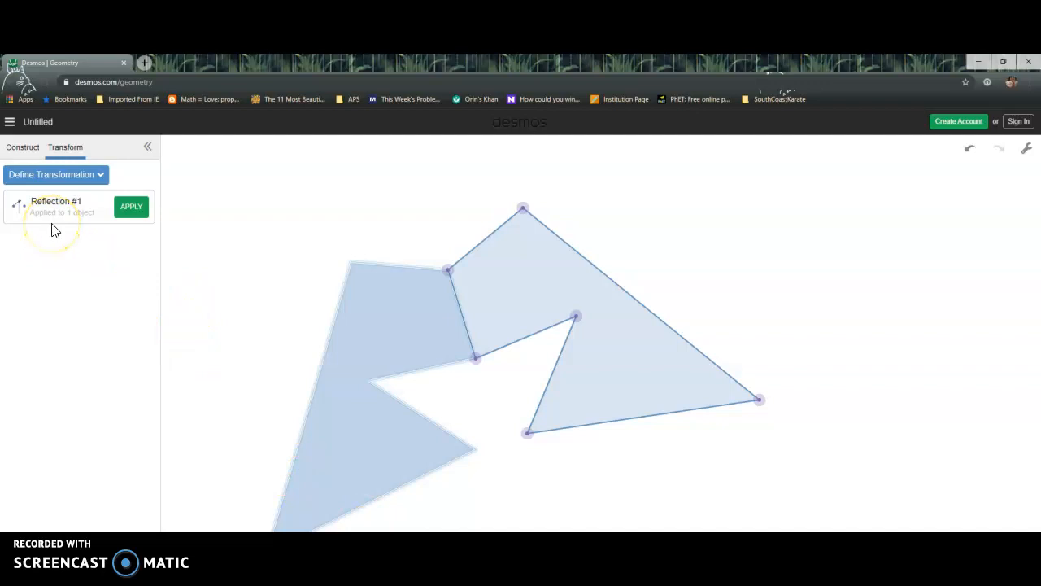
# Step: Define a 90-degree rotation centred on the original polygon's leftmost vertex
pyautogui.click(100, 179)
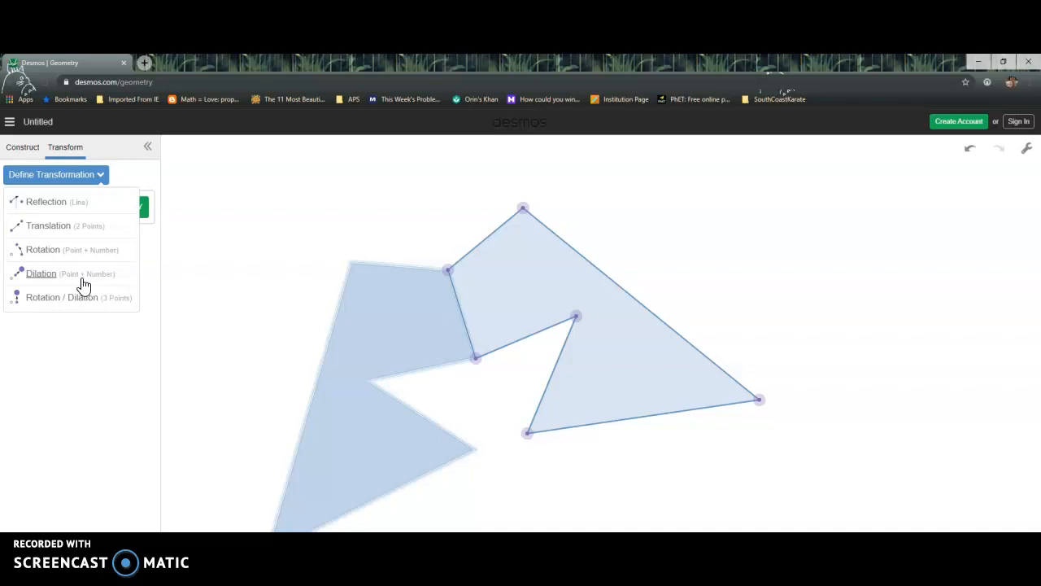
pyautogui.click(49, 253)
pyautogui.click(49, 256)
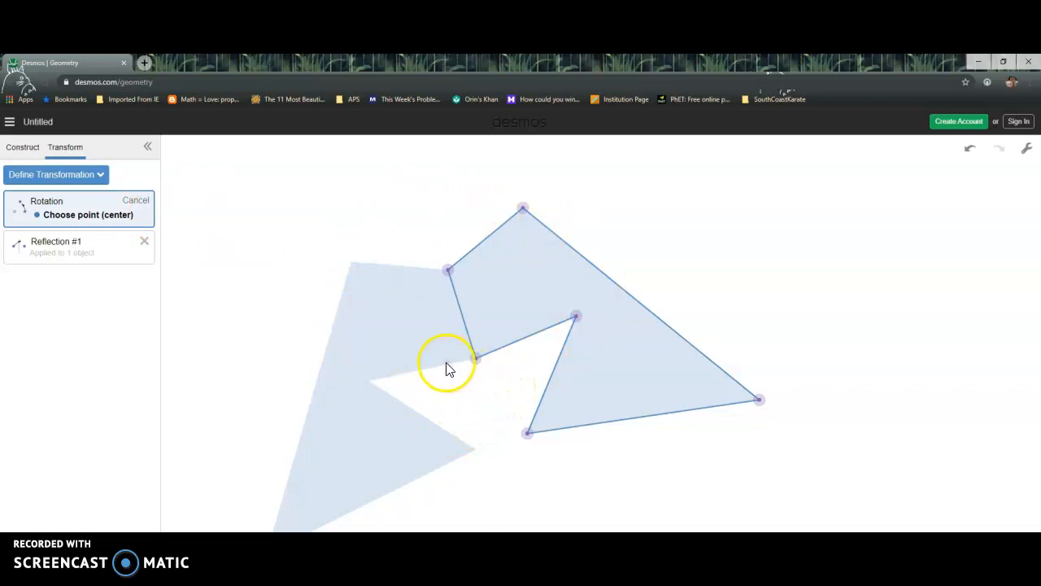
pyautogui.click(447, 272)
pyautogui.click(448, 272)
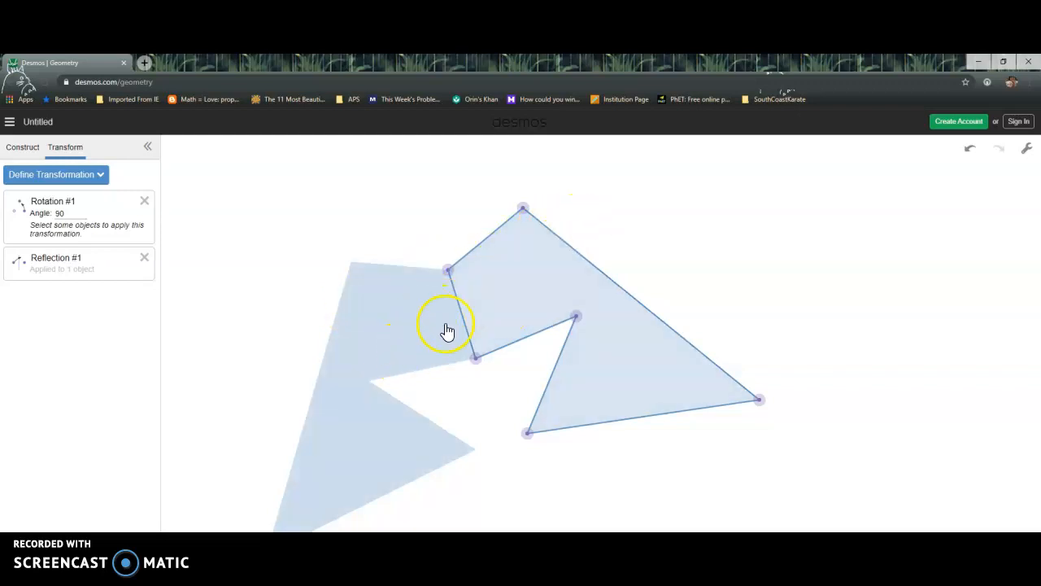
# Step: Set the rotation angle to 180 and apply the rotation to both the original polygon and its reflected image
pyautogui.click(512, 304)
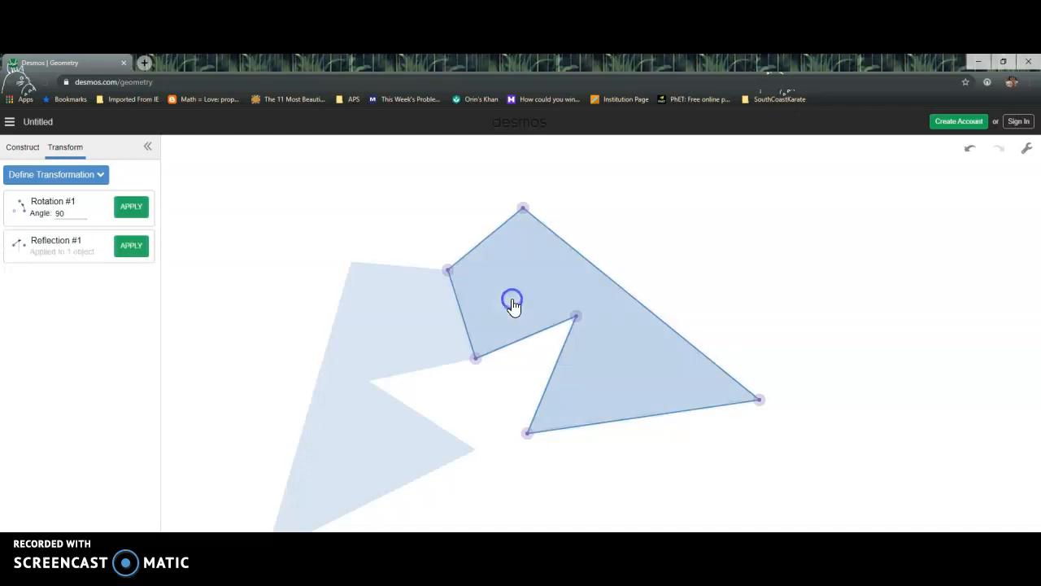
pyautogui.click(381, 315)
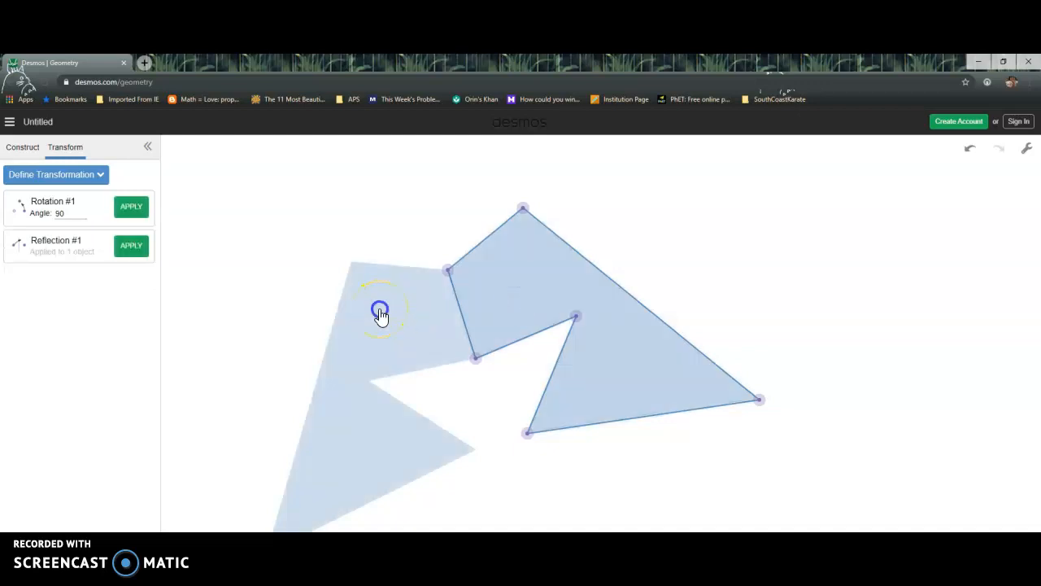
pyautogui.click(382, 317)
pyautogui.click(523, 288)
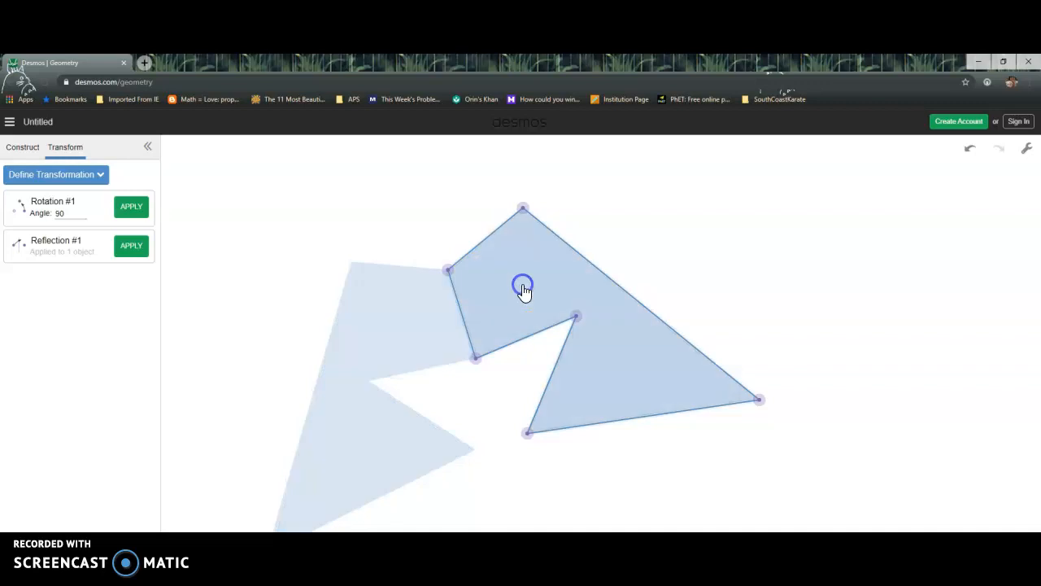
pyautogui.click(385, 320)
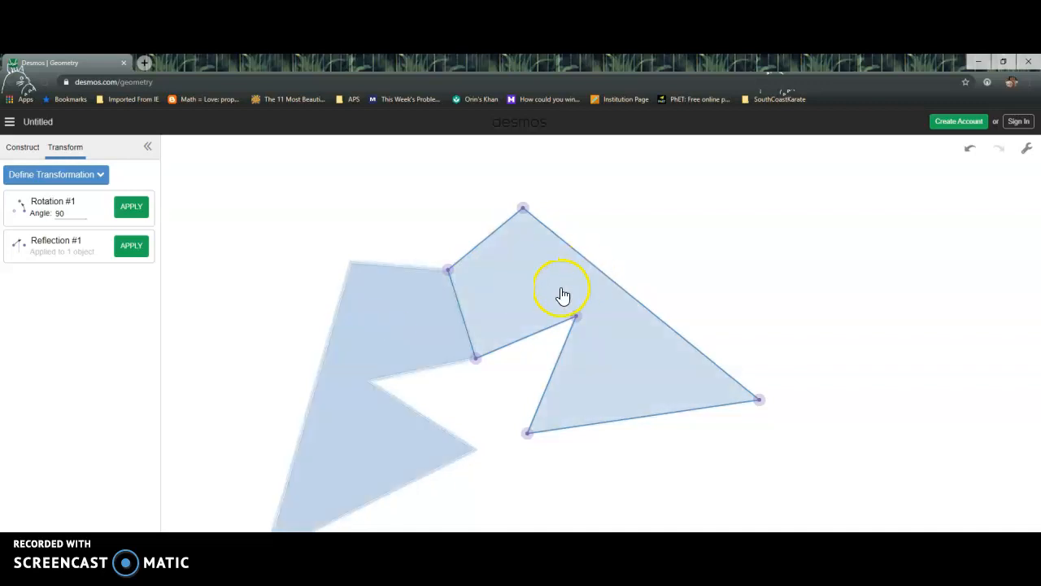
pyautogui.click(517, 294)
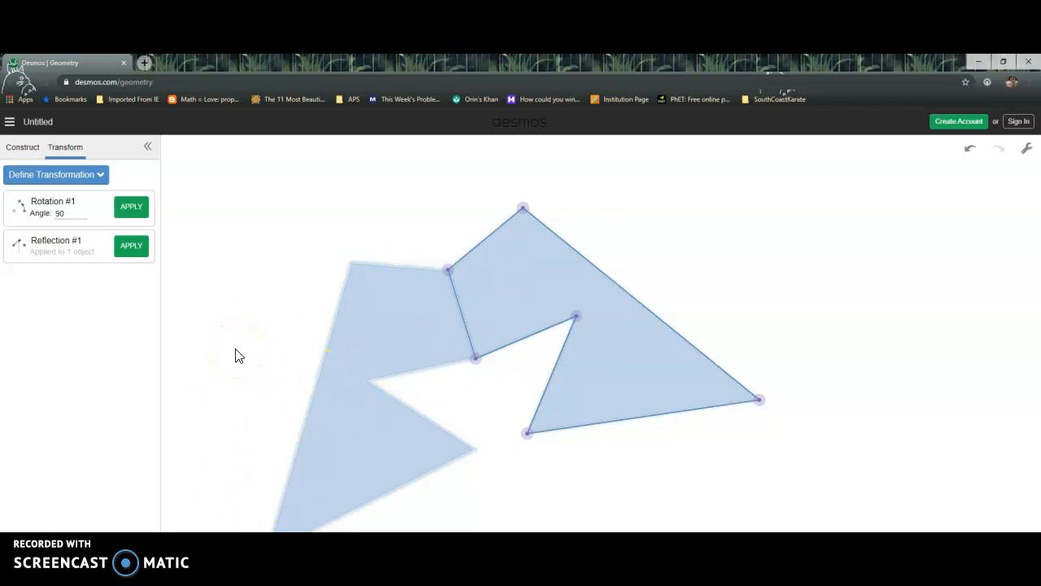
pyautogui.doubleClick(70, 213)
pyautogui.click(130, 213)
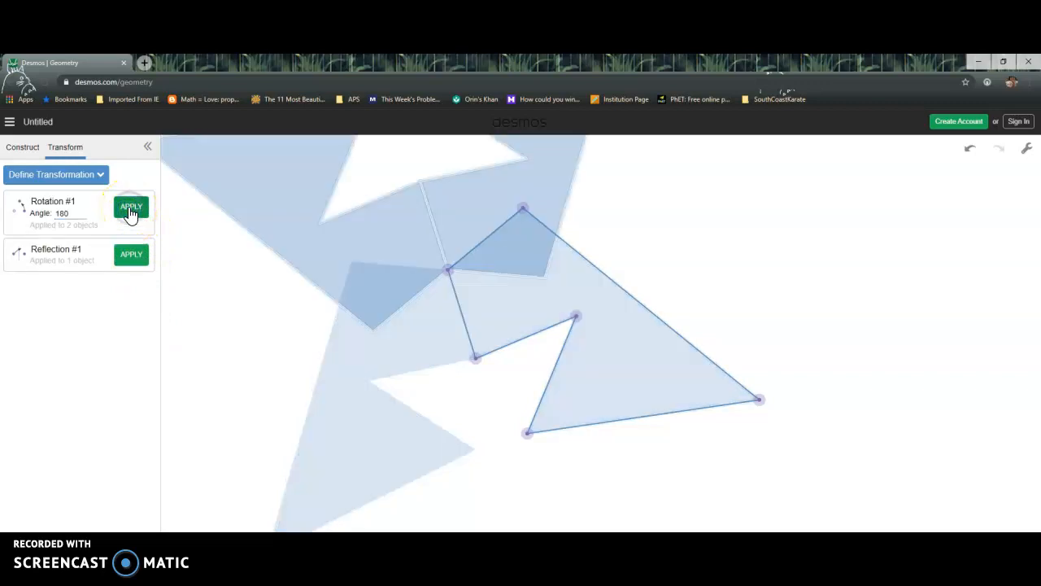
# Step: Shift the original polygon's long bottom edge down and to the left, and return to the Select construction tool
pyautogui.moveTo(606, 423); pyautogui.dragTo(573, 473)
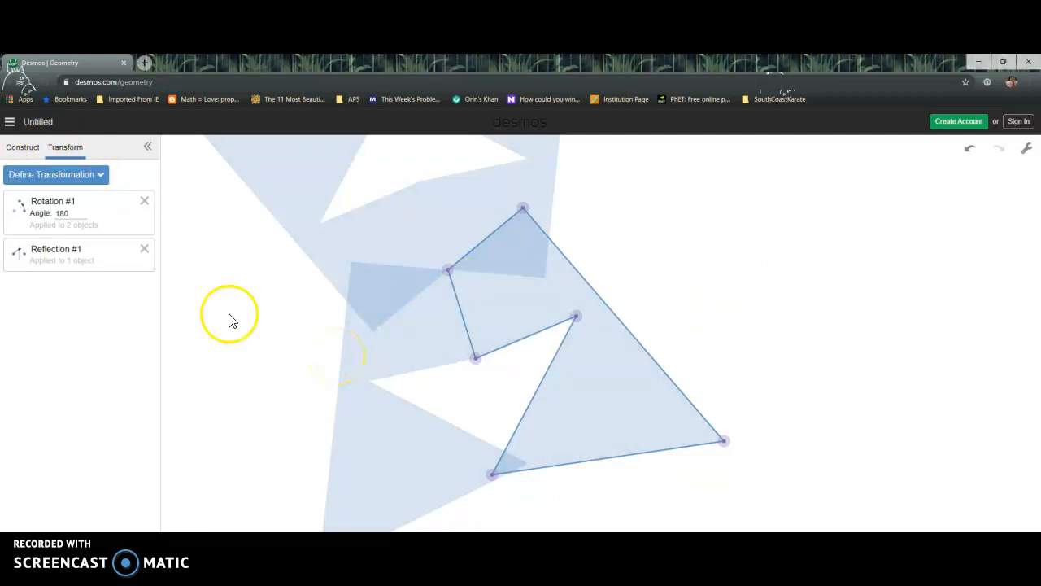
pyautogui.click(31, 150)
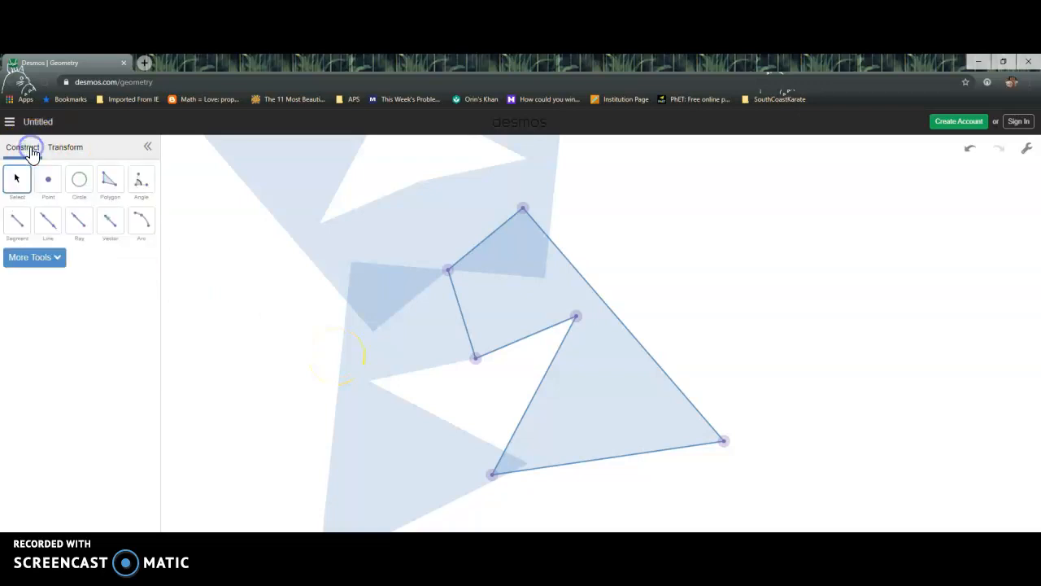
pyautogui.click(18, 178)
pyautogui.click(410, 248)
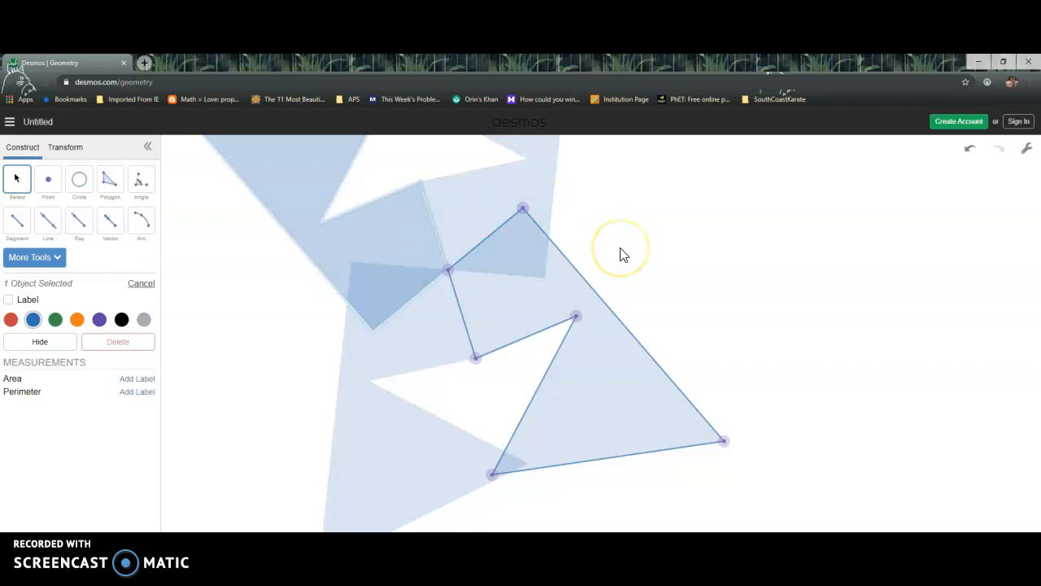
pyautogui.moveTo(734, 448); pyautogui.dragTo(349, 307)
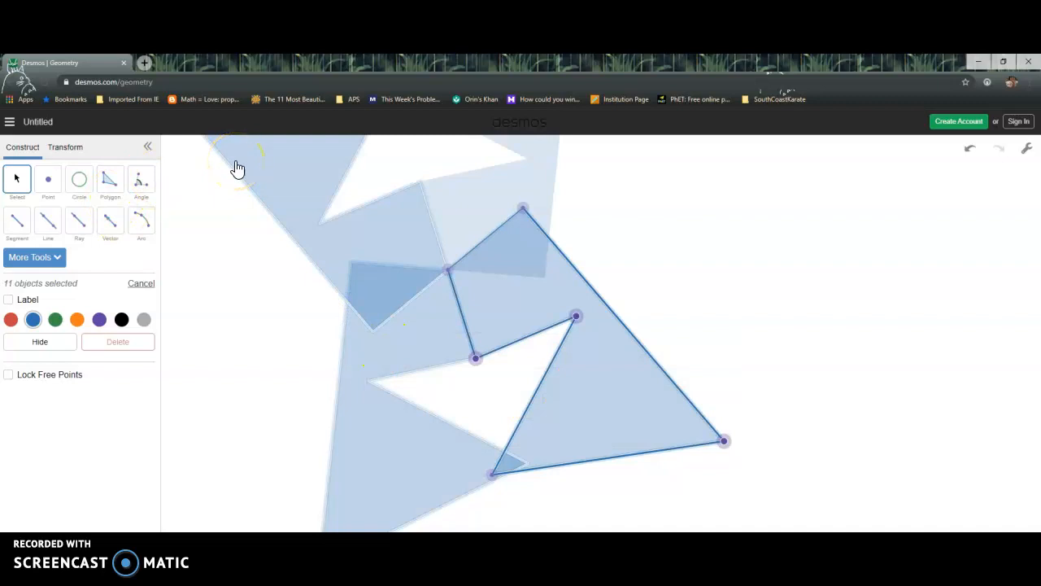
pyautogui.click(181, 258)
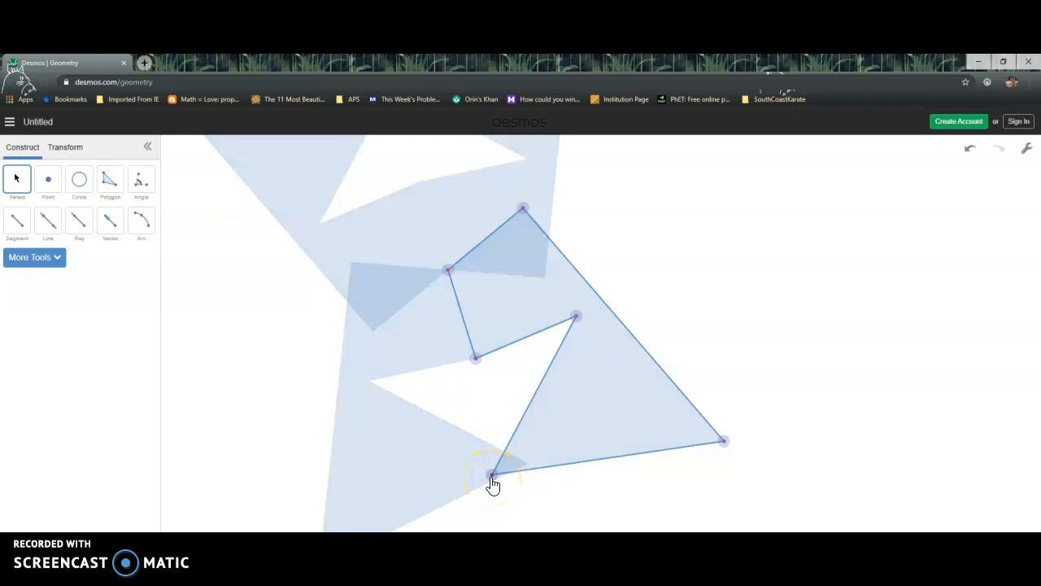
# Step: Reshape the original polygon by moving its lowest vertex onto the reflected image's matching tip and its leftmost vertex inward
pyautogui.moveTo(491, 480); pyautogui.dragTo(510, 471)
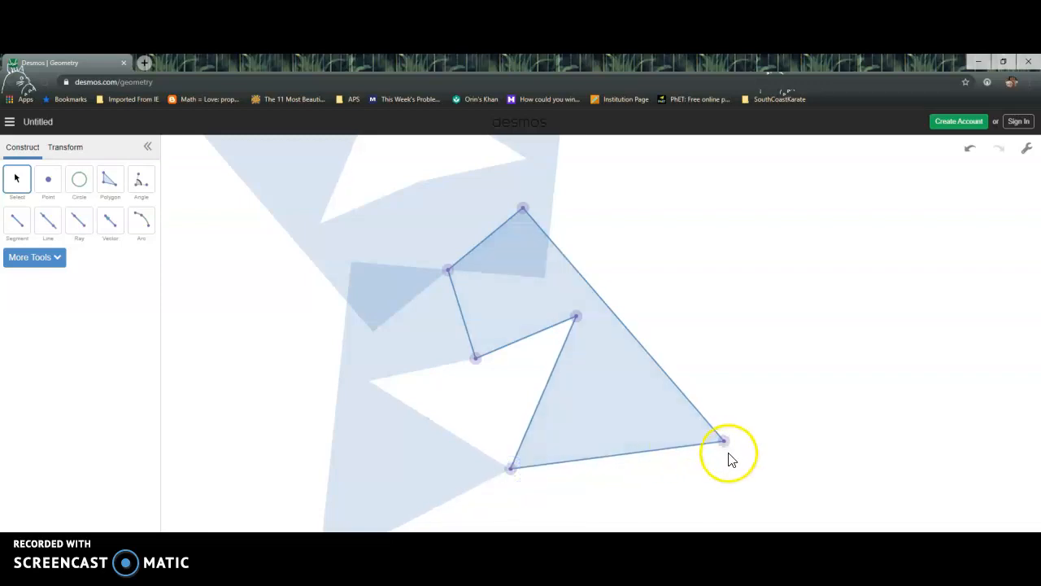
pyautogui.moveTo(451, 269); pyautogui.dragTo(483, 309)
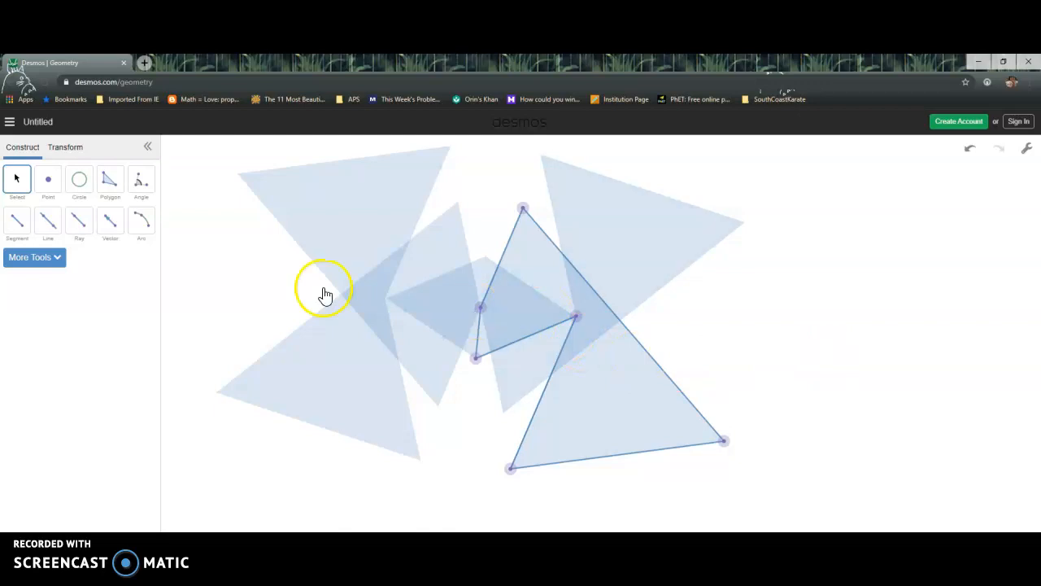
# Step: Define a translation from a new point inside the original polygon's lower part to the polygon's lower-right vertex
pyautogui.click(60, 151)
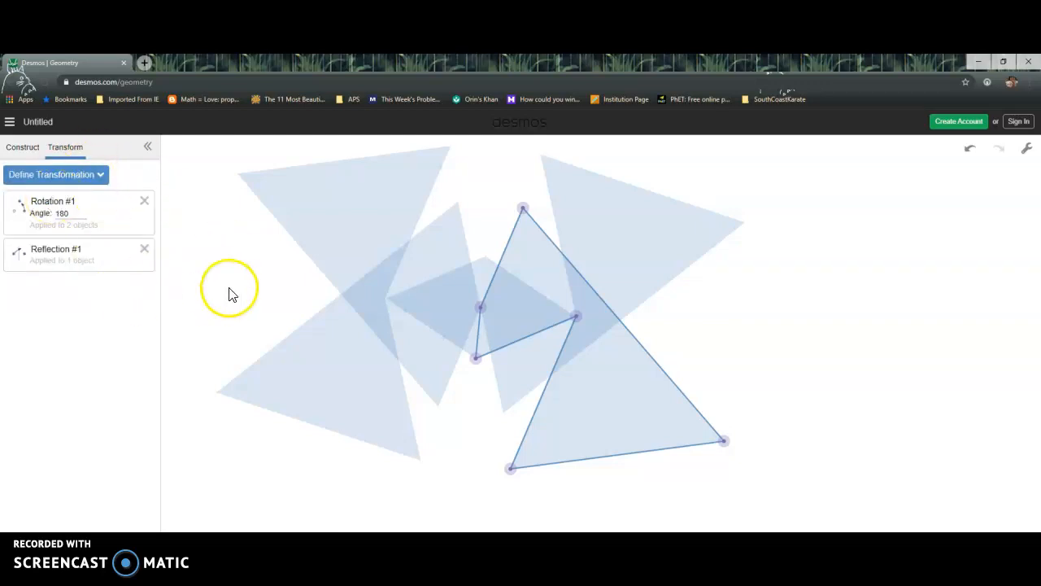
pyautogui.click(95, 180)
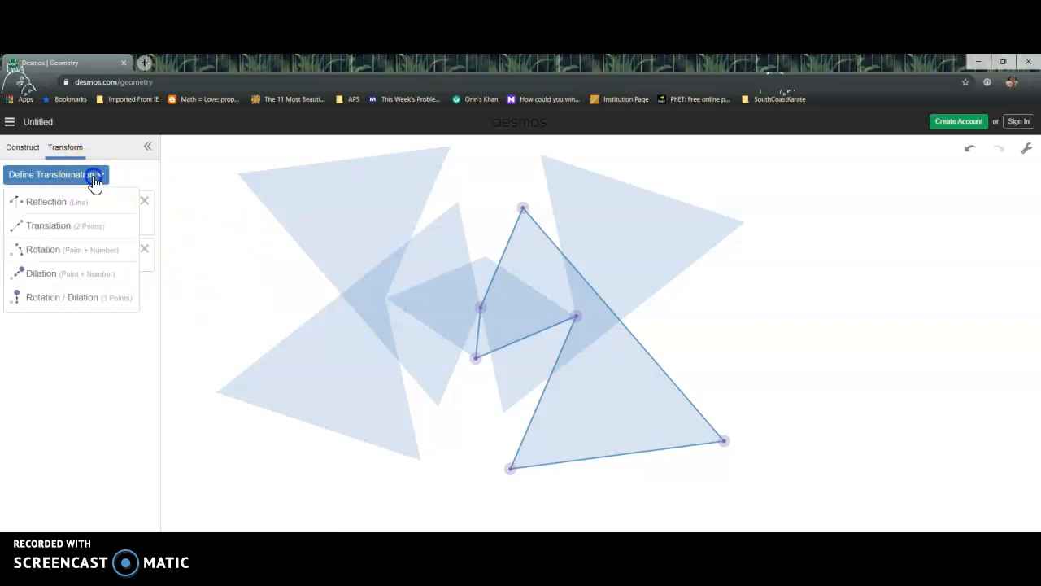
pyautogui.click(50, 228)
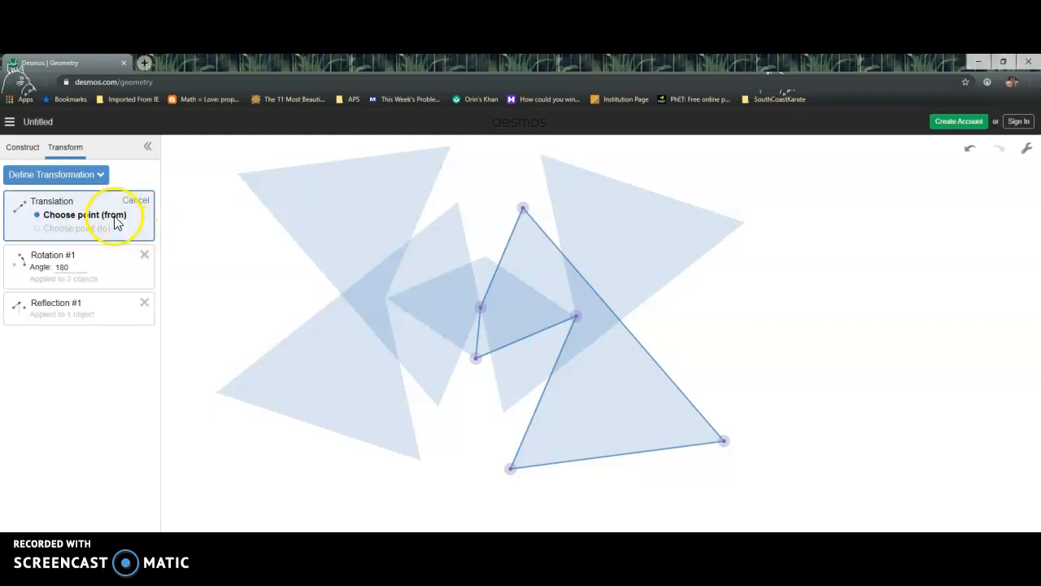
pyautogui.click(613, 380)
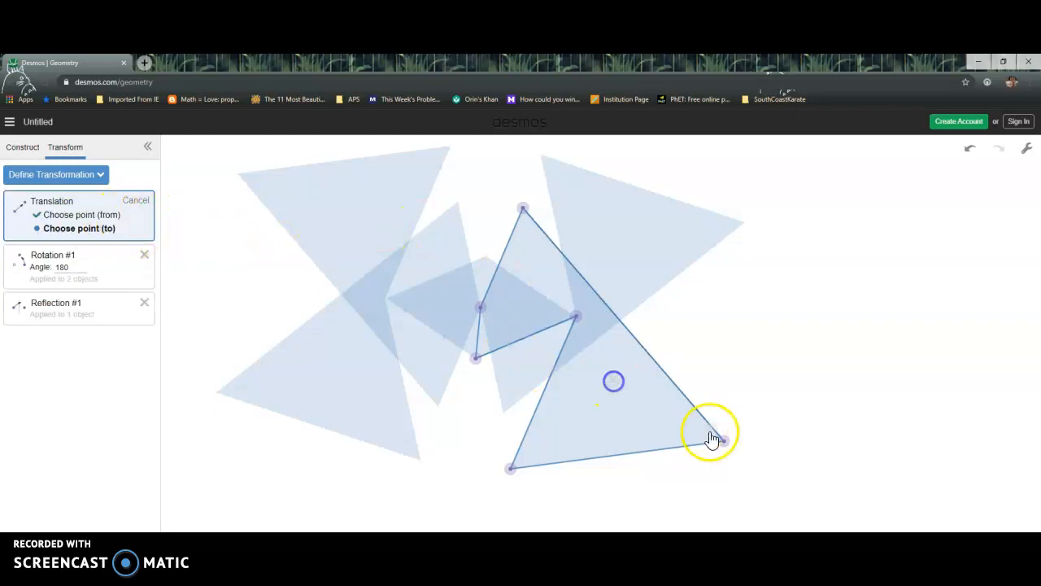
pyautogui.click(725, 443)
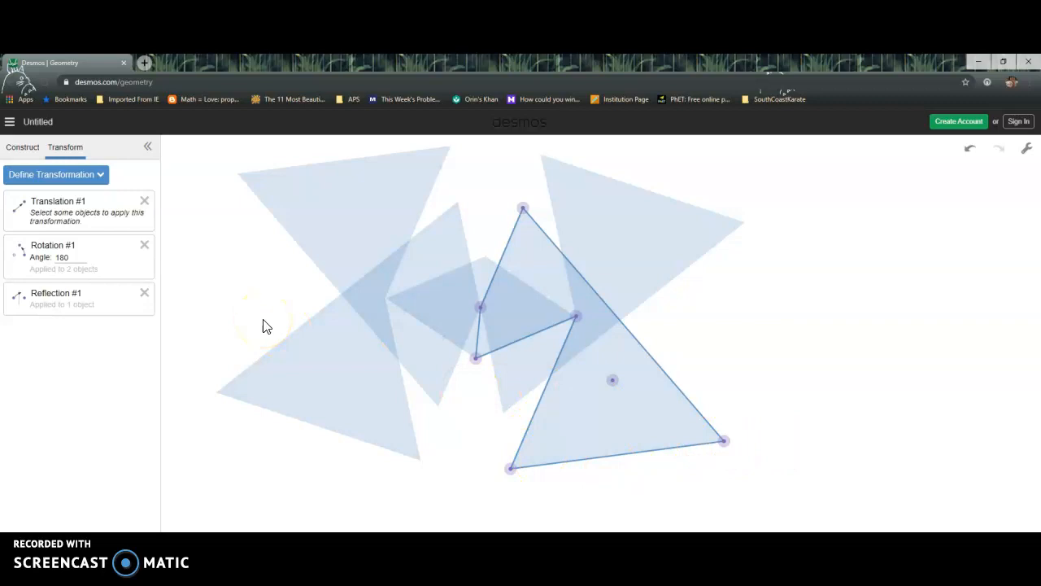
# Step: Try applying the translation to all the polygons together with their vertices and the new interior point
pyautogui.click(575, 424)
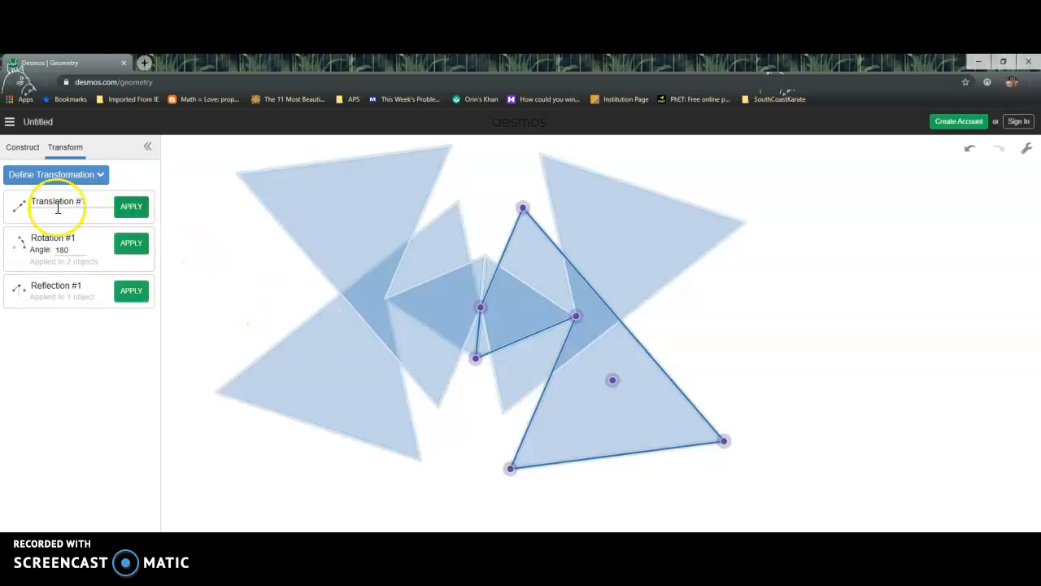
pyautogui.click(89, 203)
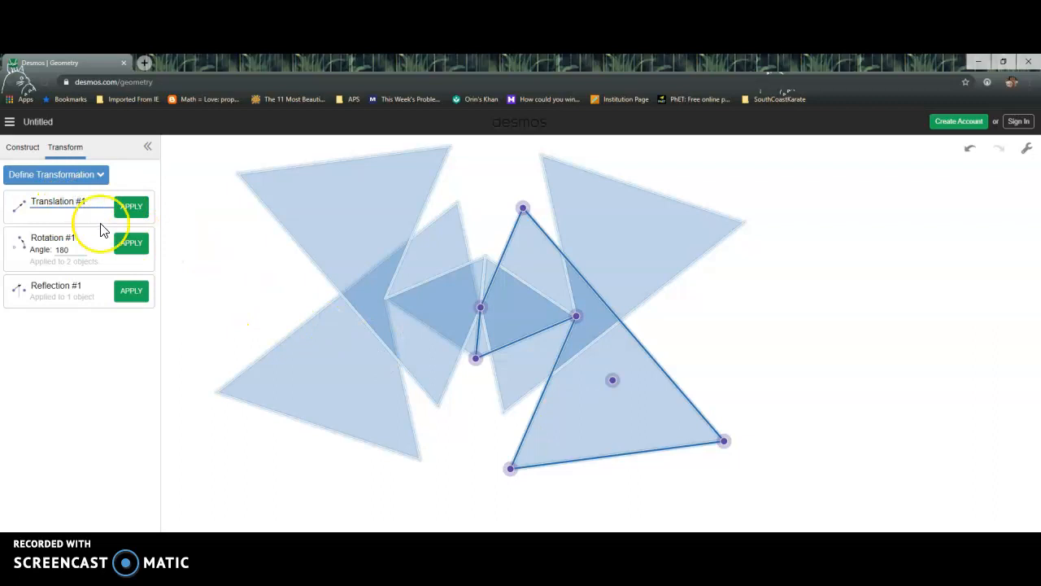
pyautogui.click(67, 221)
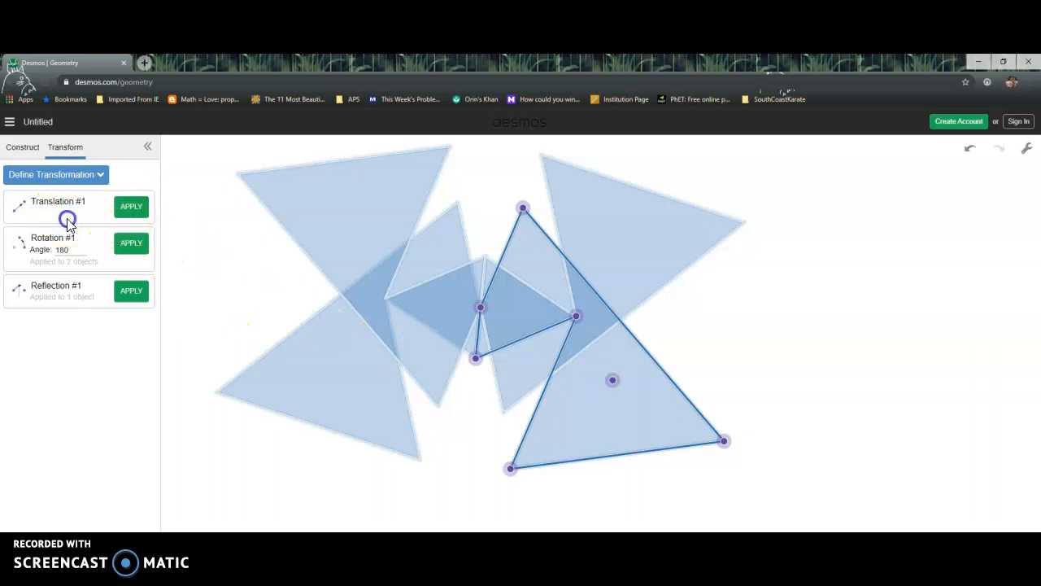
pyautogui.click(134, 209)
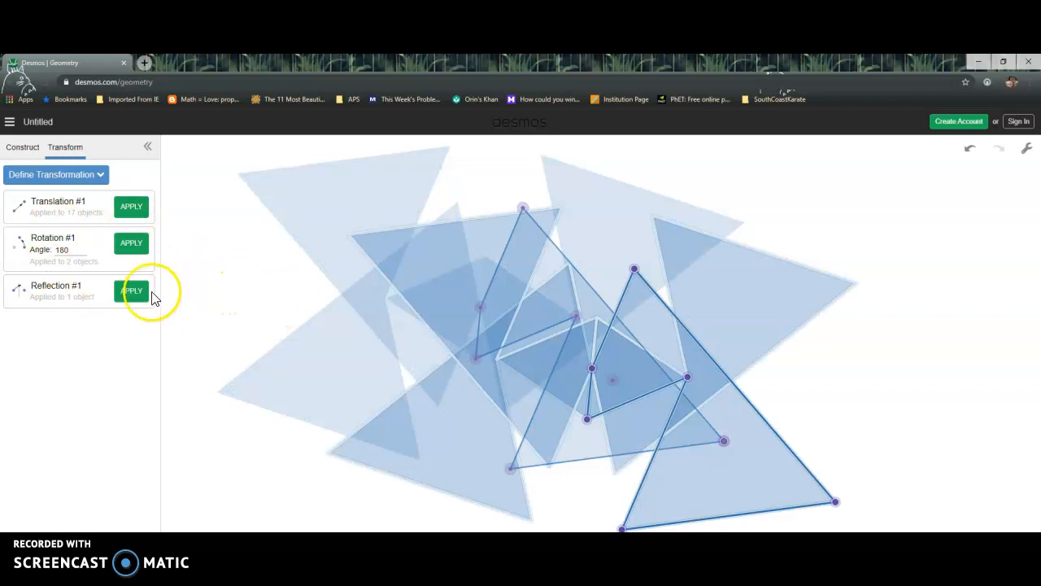
# Step: Undo the applied translation and its definition, including the point placed inside the original polygon
pyautogui.click(966, 149)
pyautogui.click(967, 149)
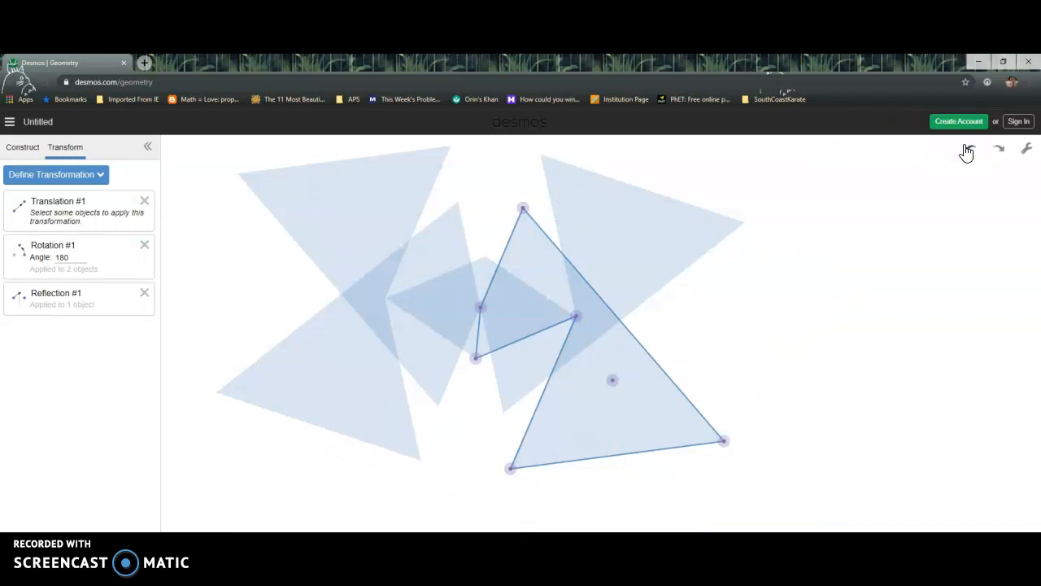
pyautogui.click(966, 150)
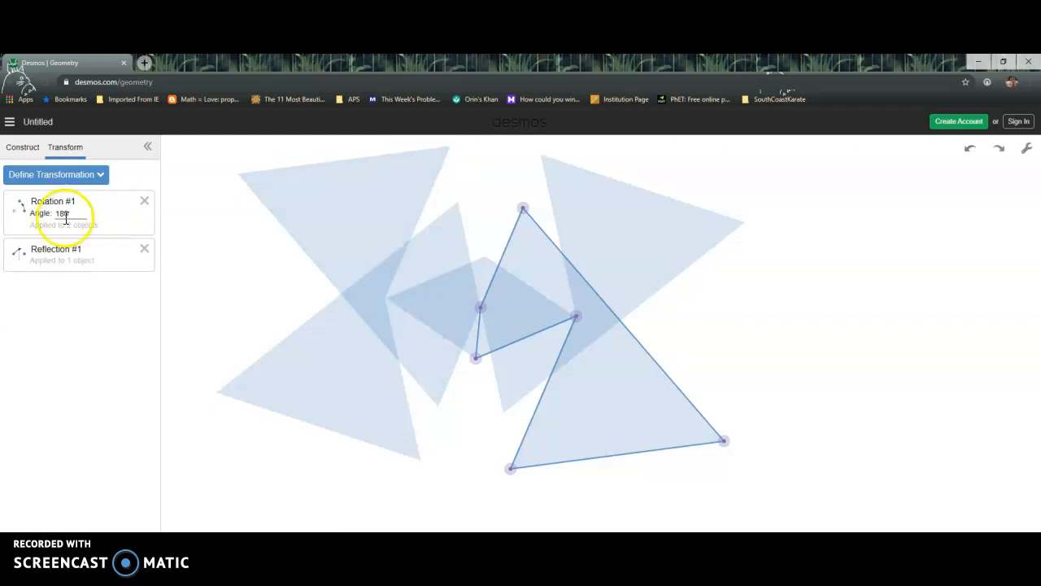
# Step: Define a translation from the original polygon's upper-left inner vertex to a new point right of all figures, and nudge that point slightly up and left
pyautogui.click(89, 184)
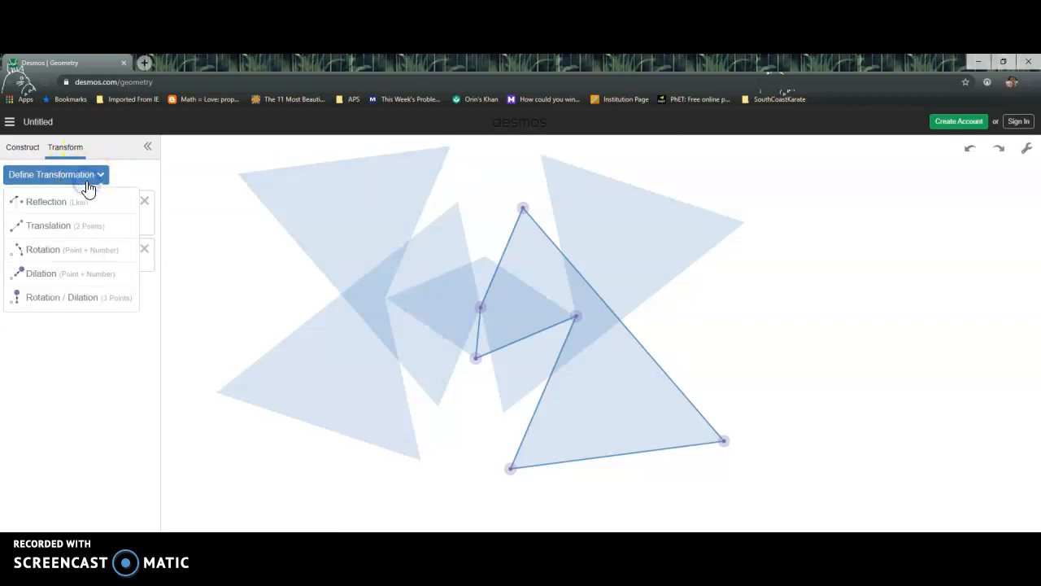
pyautogui.click(70, 228)
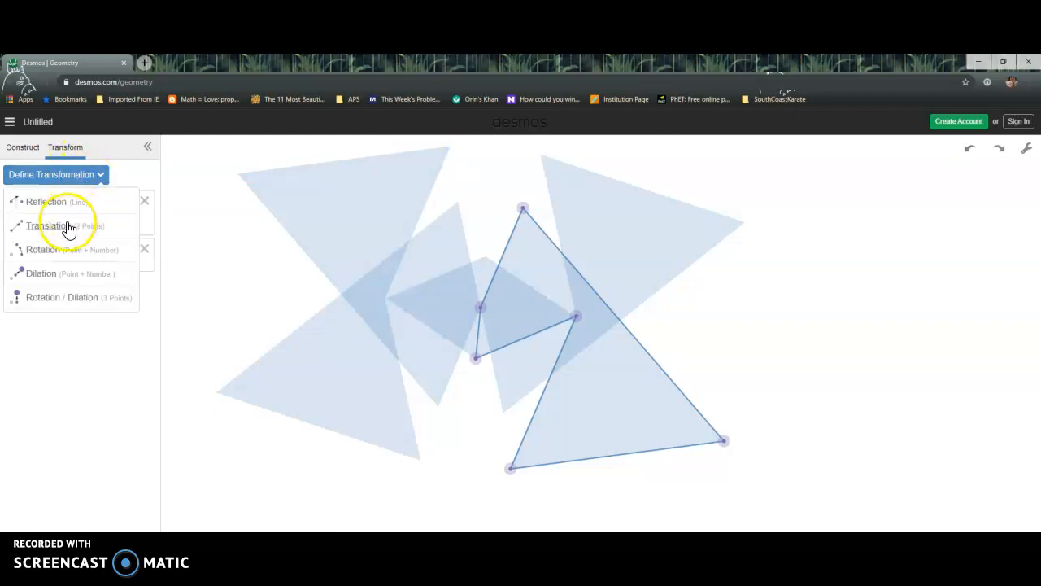
pyautogui.click(50, 231)
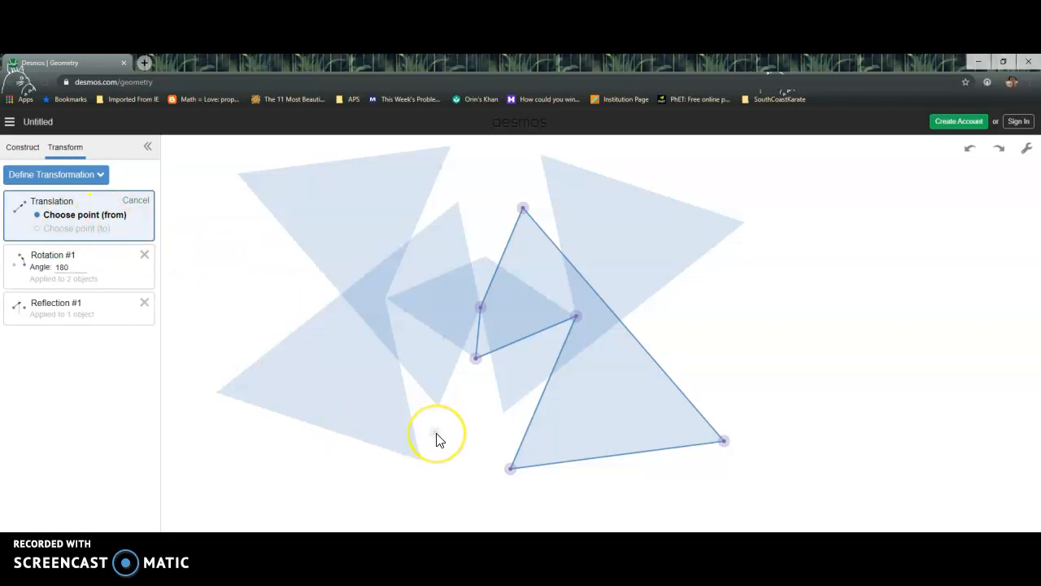
pyautogui.click(482, 308)
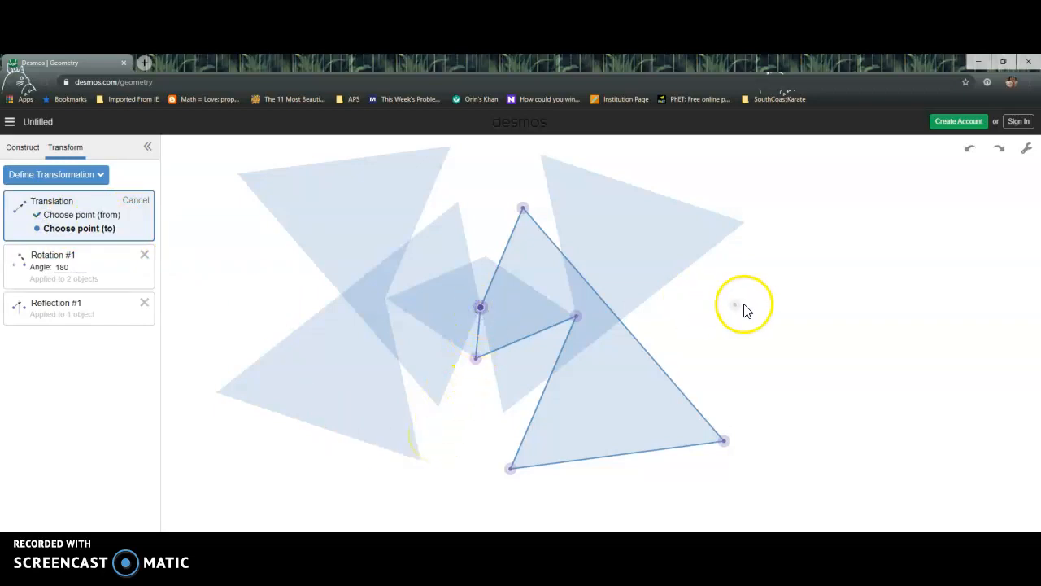
pyautogui.click(795, 324)
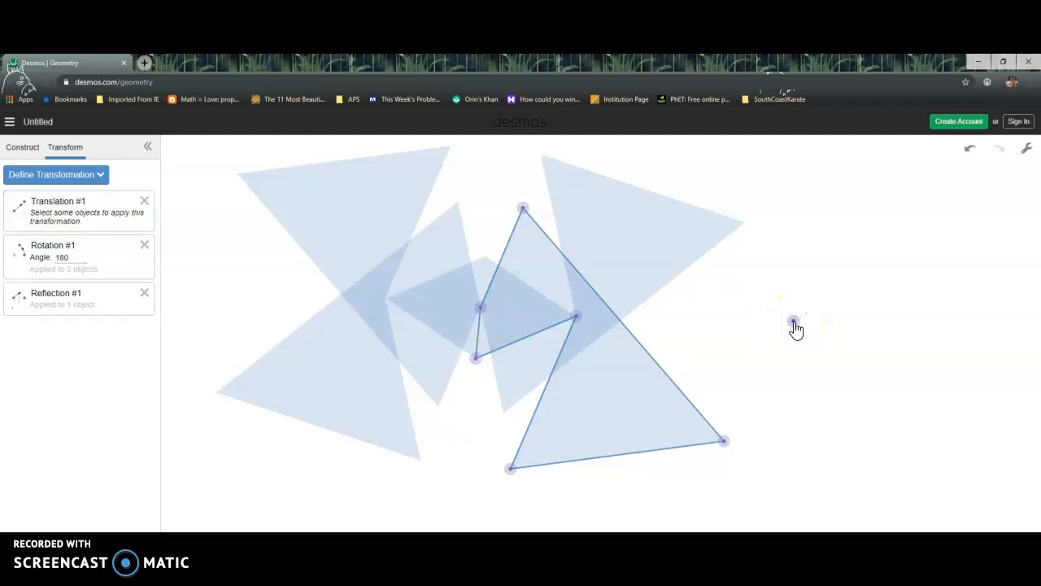
pyautogui.moveTo(794, 323); pyautogui.dragTo(782, 302)
pyautogui.click(781, 302)
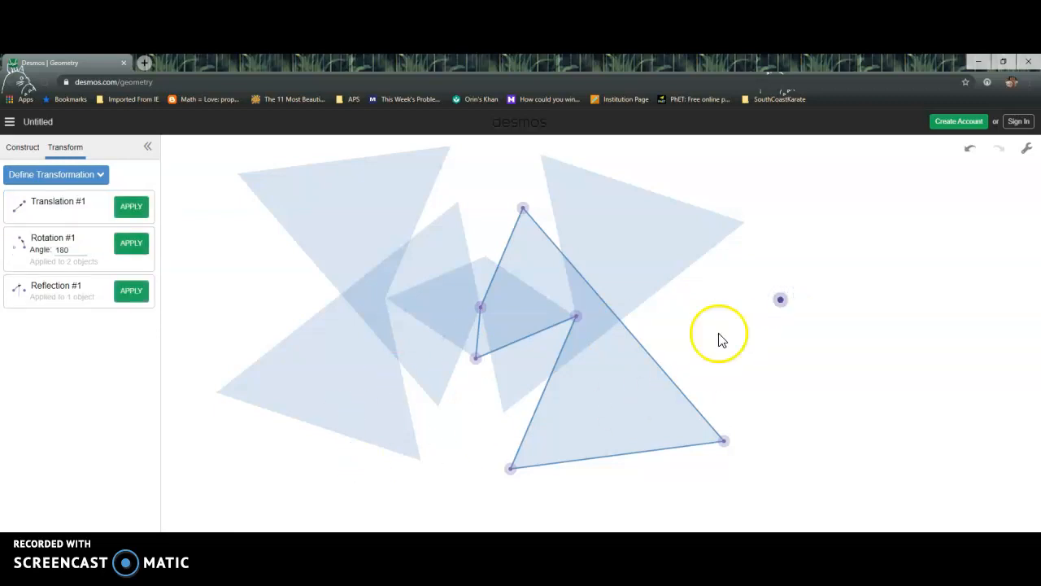
# Step: Apply the translation to the original polygon and its reflected and rotated images together, leaving out the target point
pyautogui.moveTo(204, 156); pyautogui.dragTo(658, 467)
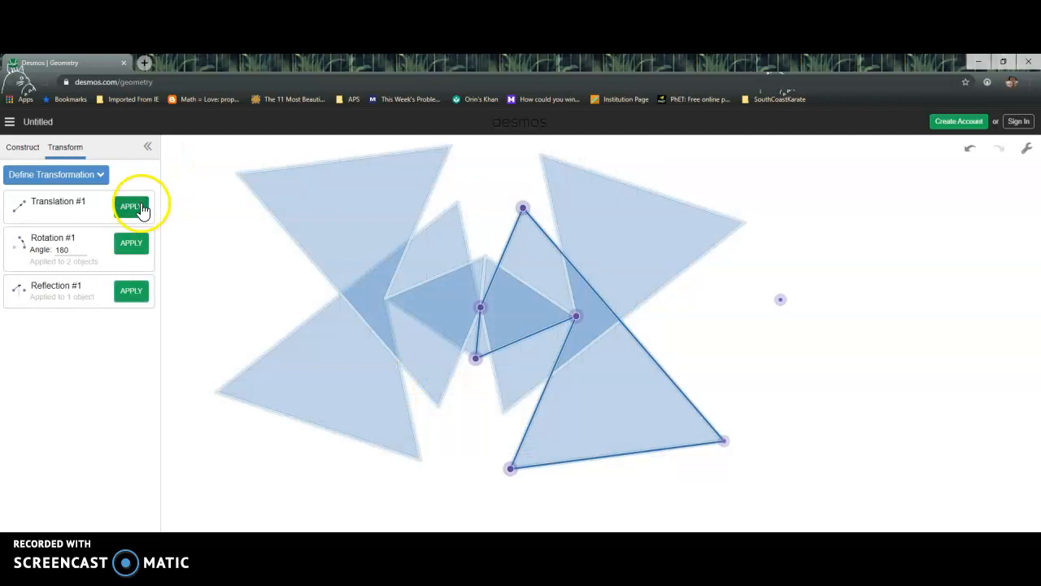
pyautogui.click(140, 208)
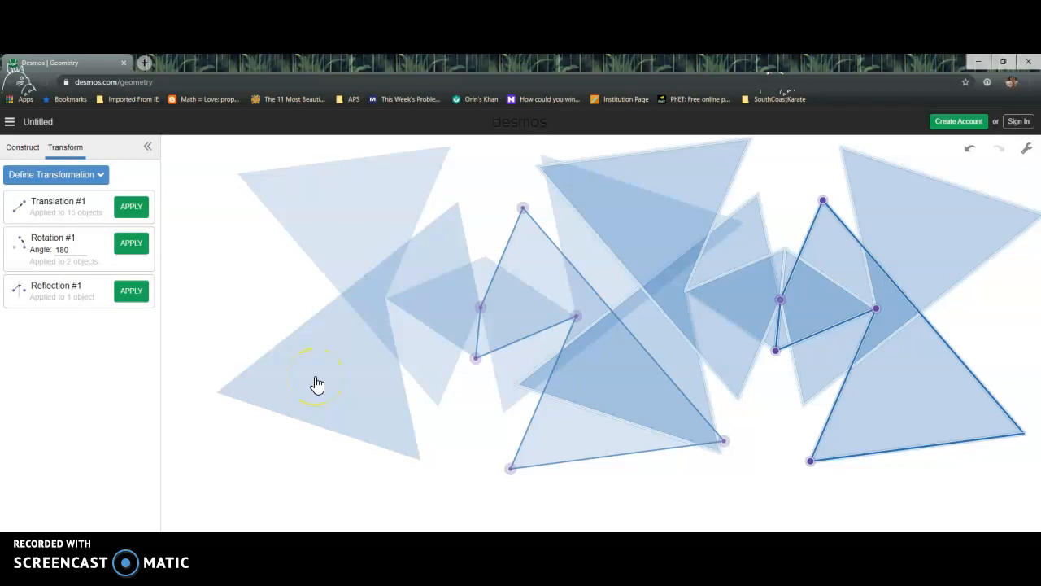
pyautogui.click(762, 309)
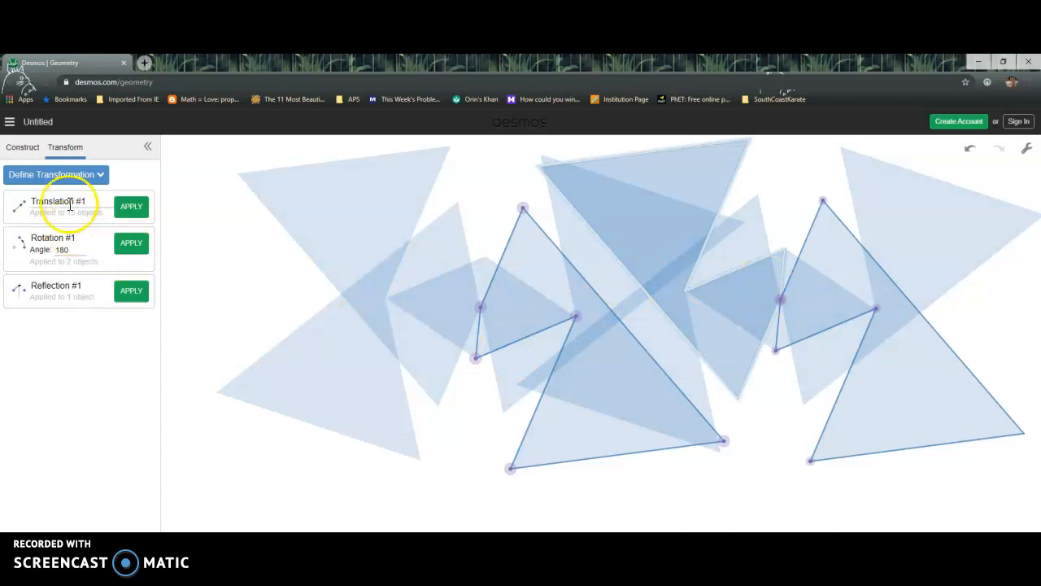
# Step: Define a dilation with scale factor 0.5 centred on the original polygon's inward-pointing vertex between its upper and lower parts
pyautogui.click(91, 181)
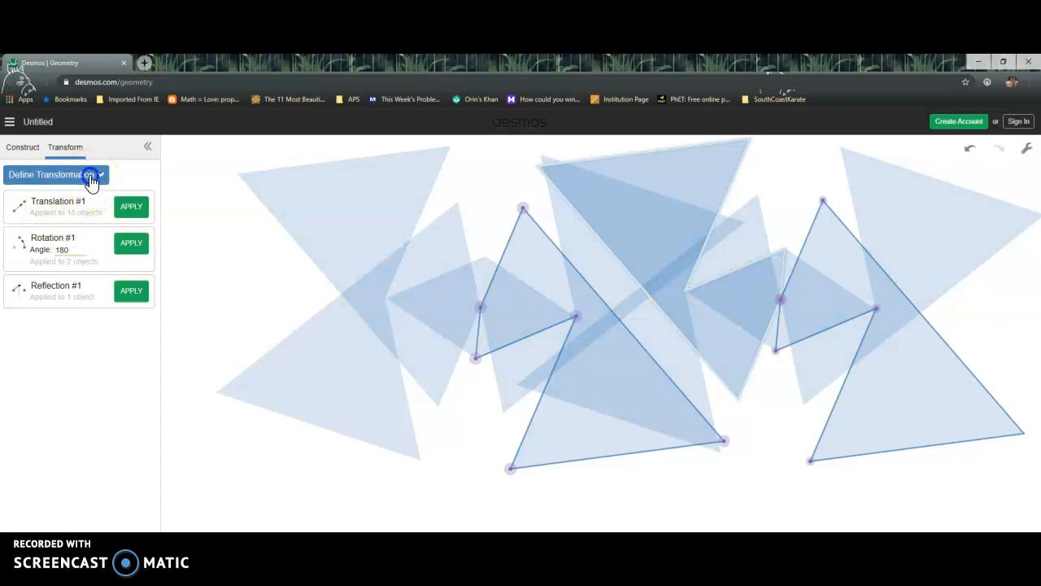
pyautogui.click(55, 276)
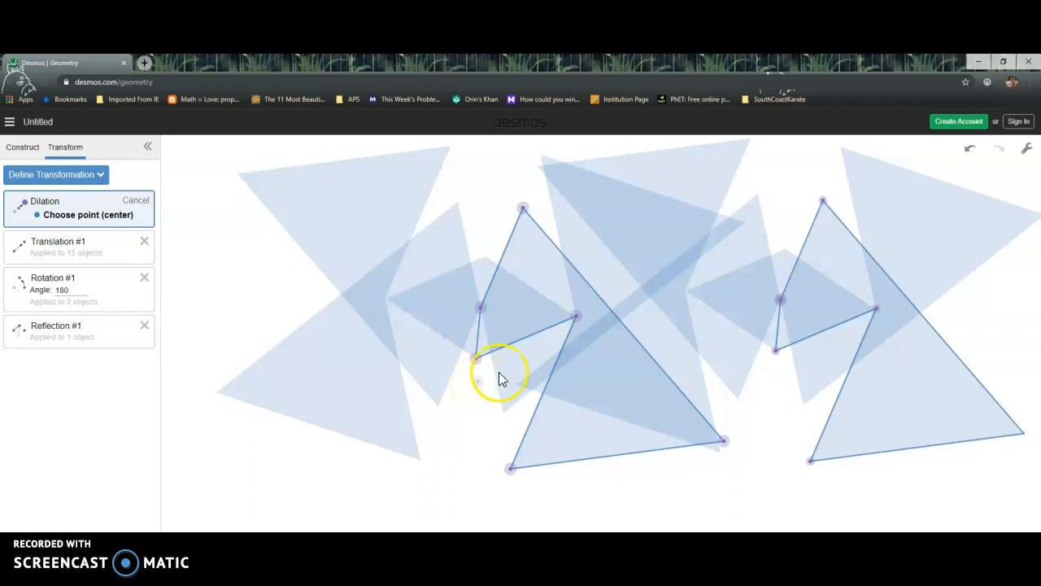
pyautogui.click(576, 316)
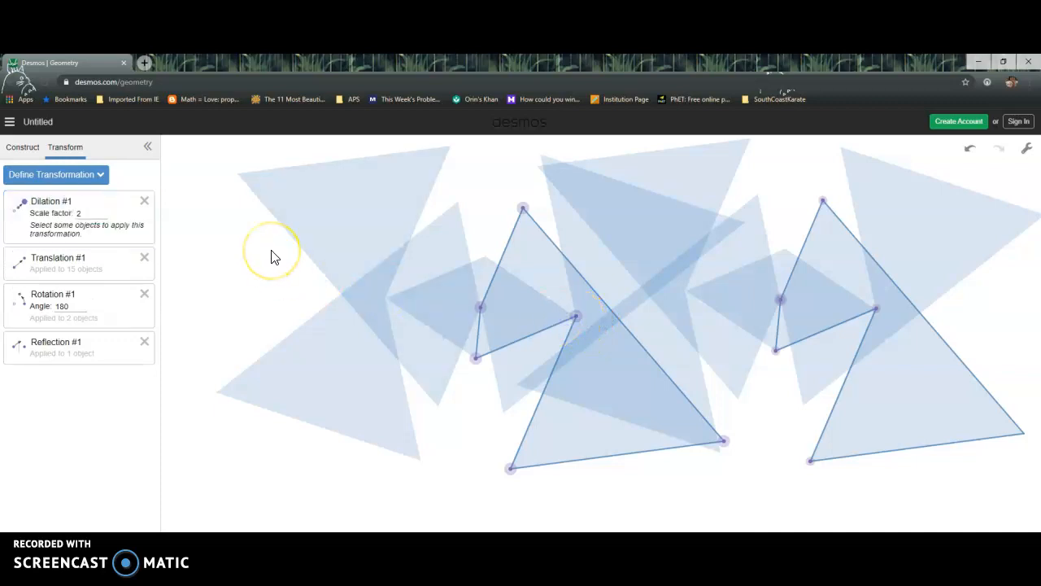
pyautogui.click(84, 214)
pyautogui.write('0.5')
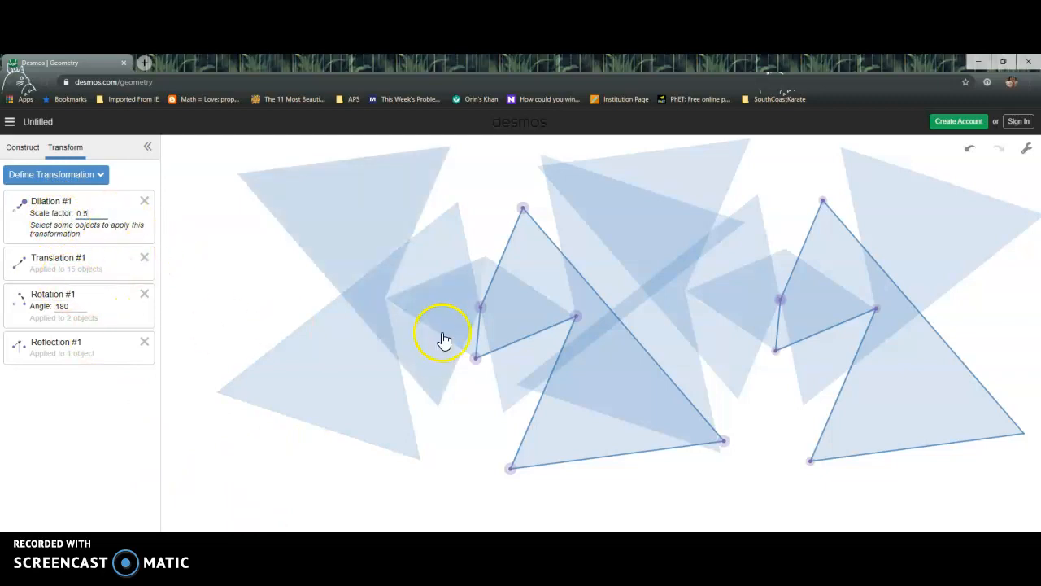
# Step: Apply the dilation to the original polygon and its reflected and rotated images, and shift the original polygon left and slightly down
pyautogui.moveTo(211, 151); pyautogui.dragTo(512, 523)
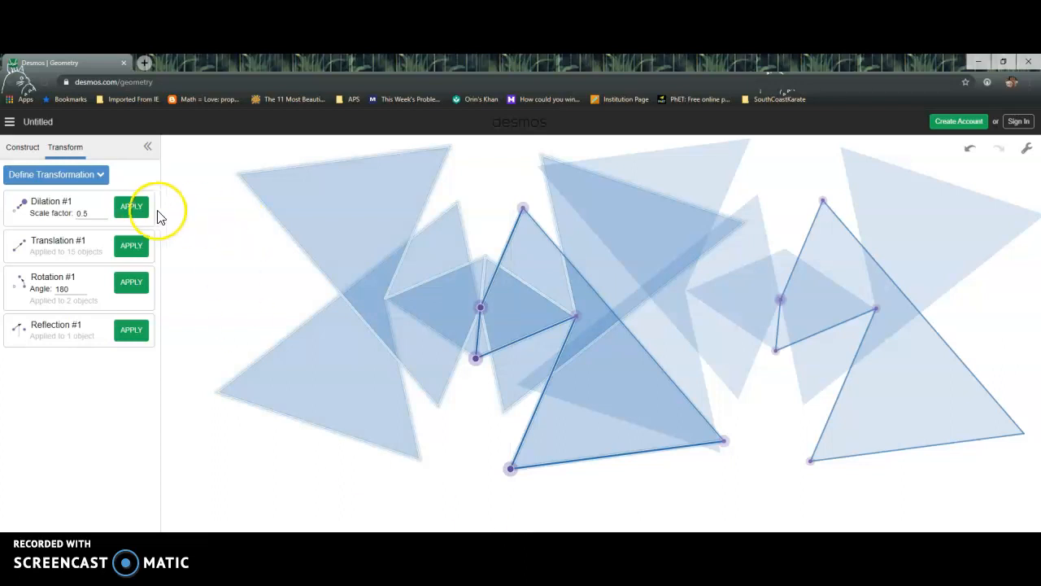
pyautogui.click(131, 208)
pyautogui.moveTo(521, 263); pyautogui.dragTo(444, 268)
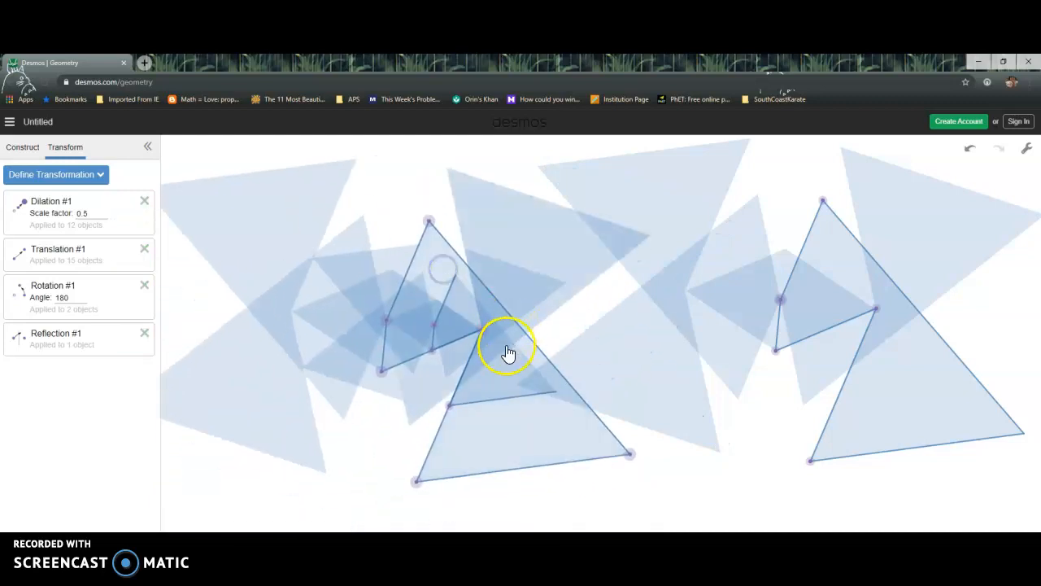